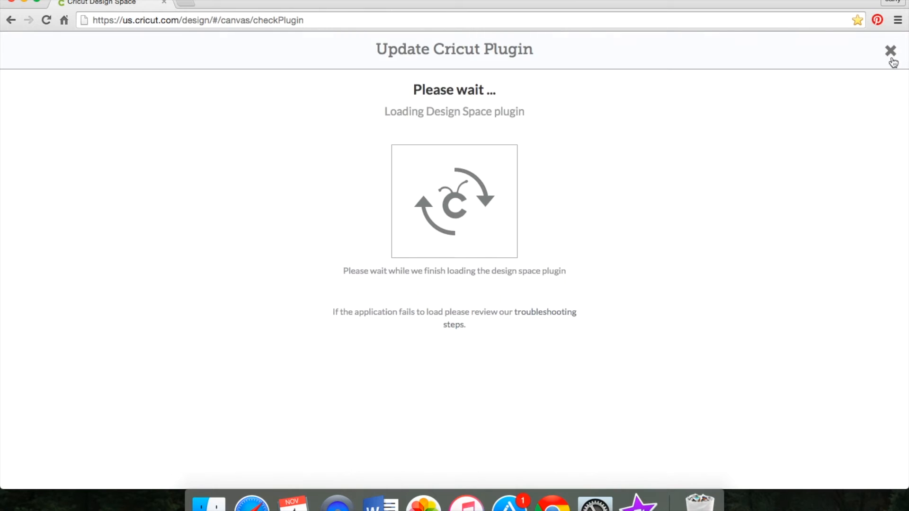
# Step: Dismiss the plugin update page and sign in to the account with the saved credentials
pyautogui.click(890, 51)
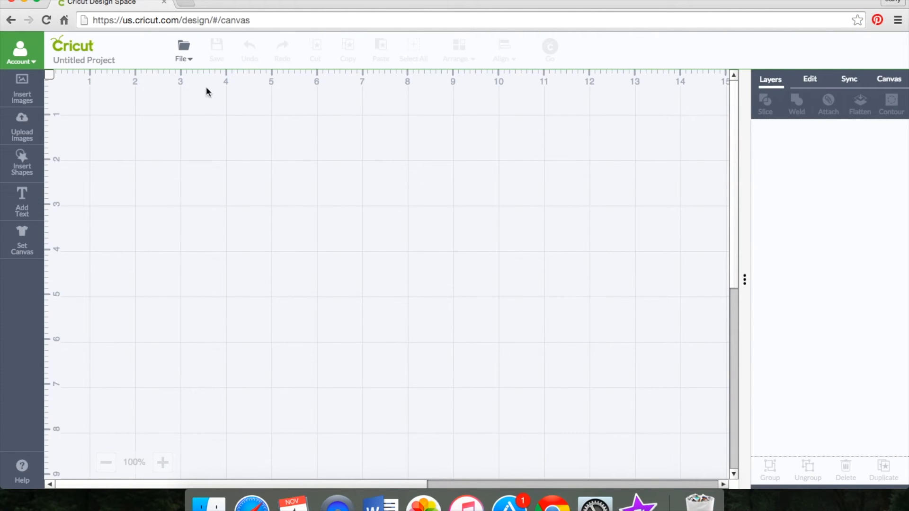
pyautogui.click(20, 52)
pyautogui.click(35, 149)
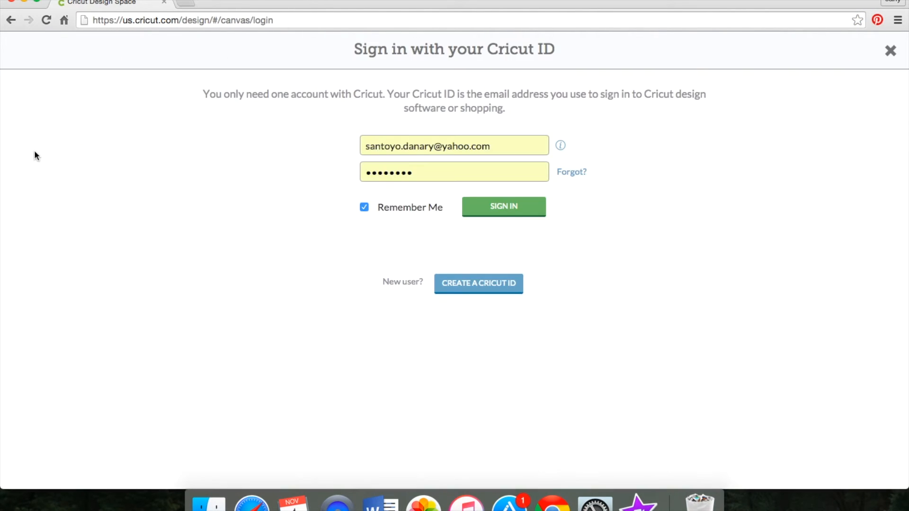
pyautogui.click(487, 204)
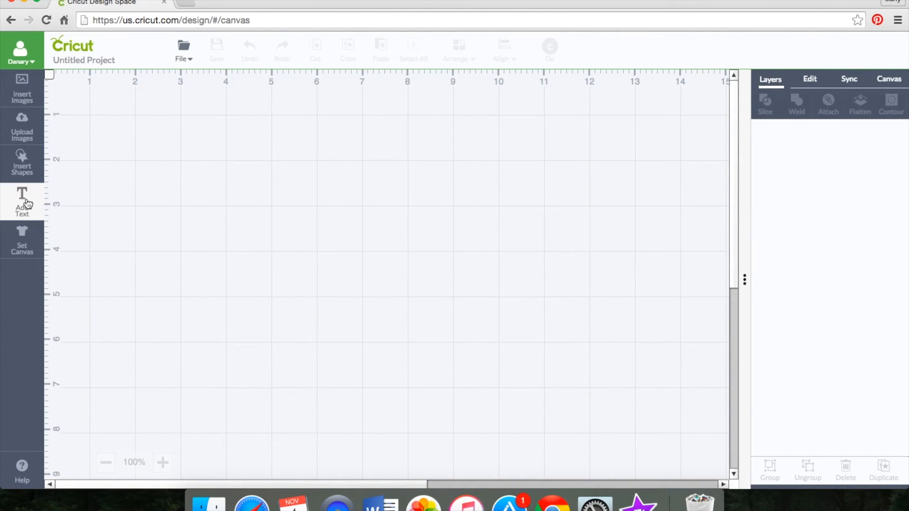
# Step: Add the text "Life" to the blank canvas and open its text editing options
pyautogui.click(22, 247)
pyautogui.click(22, 203)
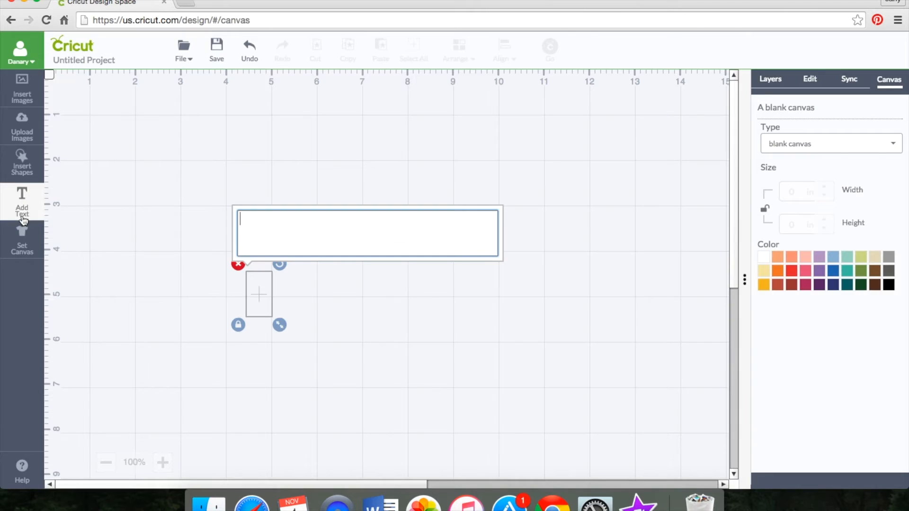
pyautogui.write('L')
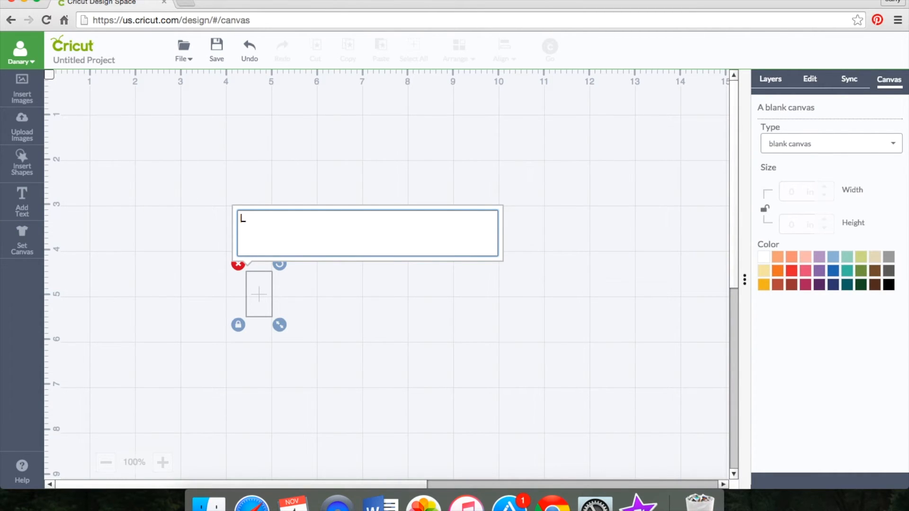
pyautogui.write('ife')
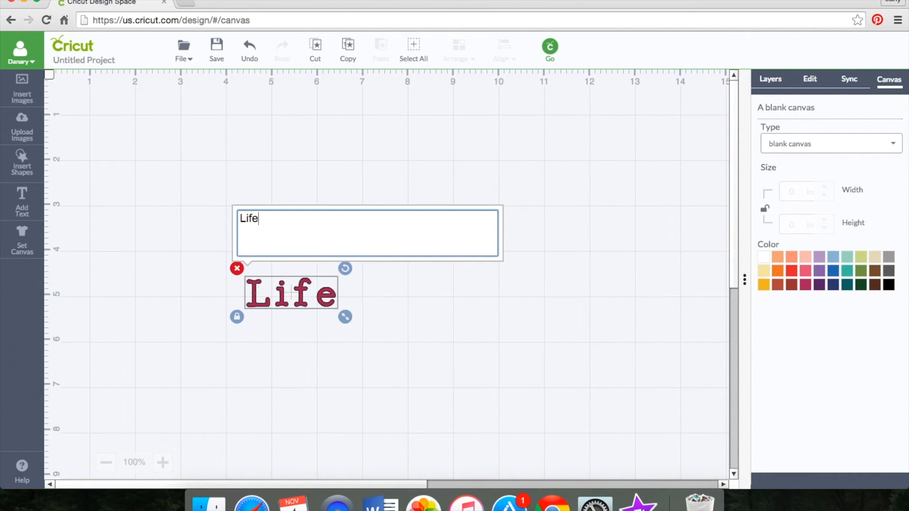
pyautogui.click(810, 83)
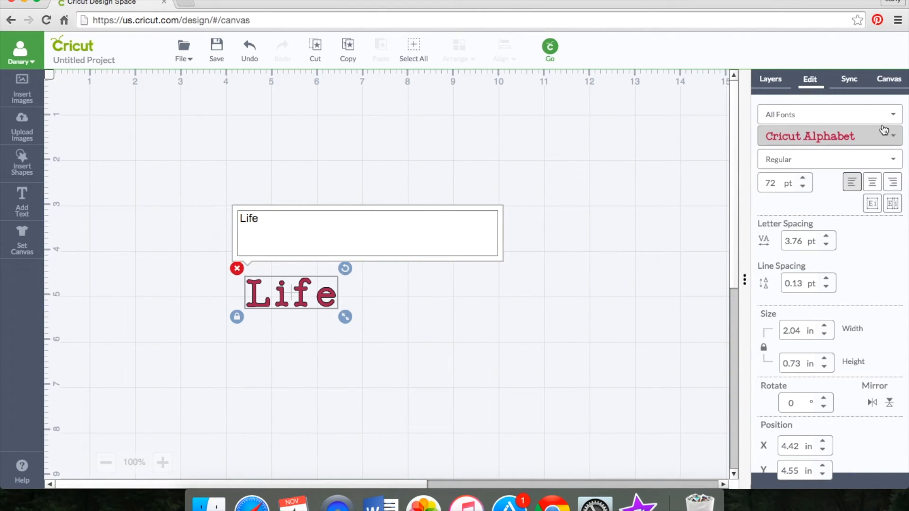
pyautogui.click(882, 116)
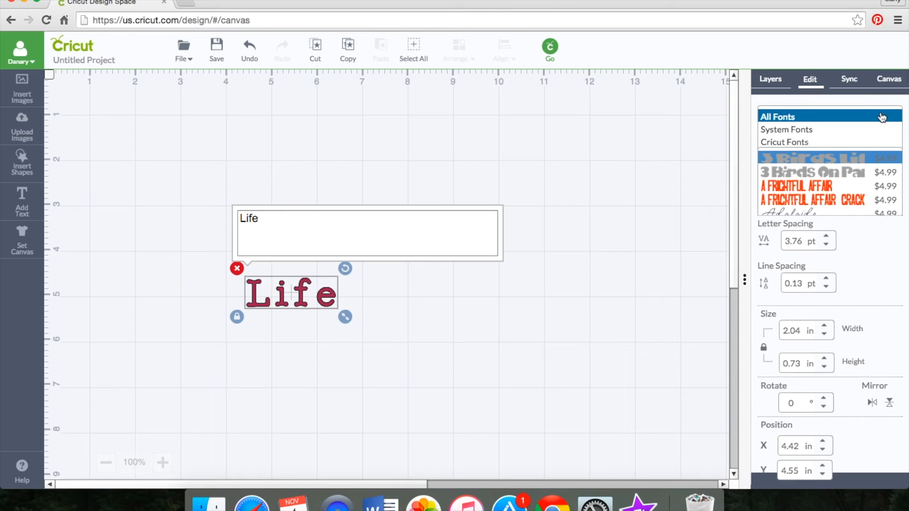
pyautogui.click(883, 116)
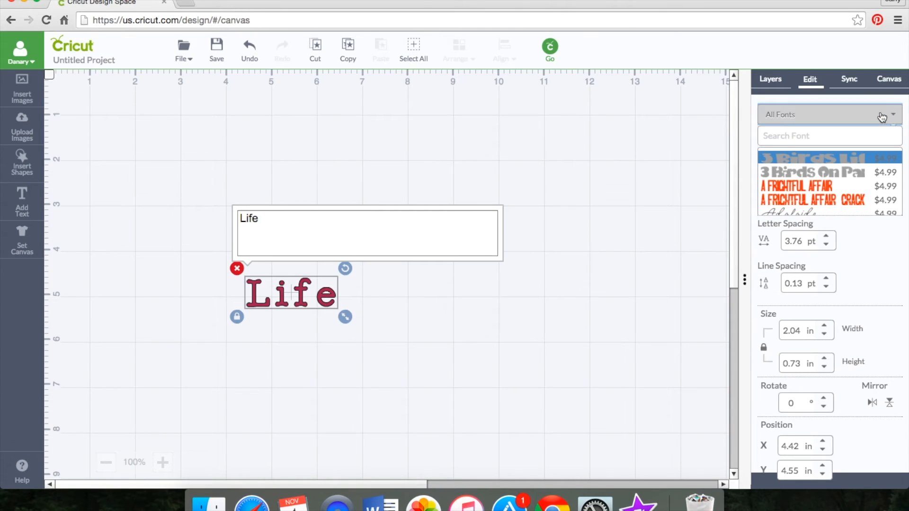
pyautogui.click(721, 149)
# Step: Select the "Life" text and restrict its font choices to System Fonts
pyautogui.click(295, 295)
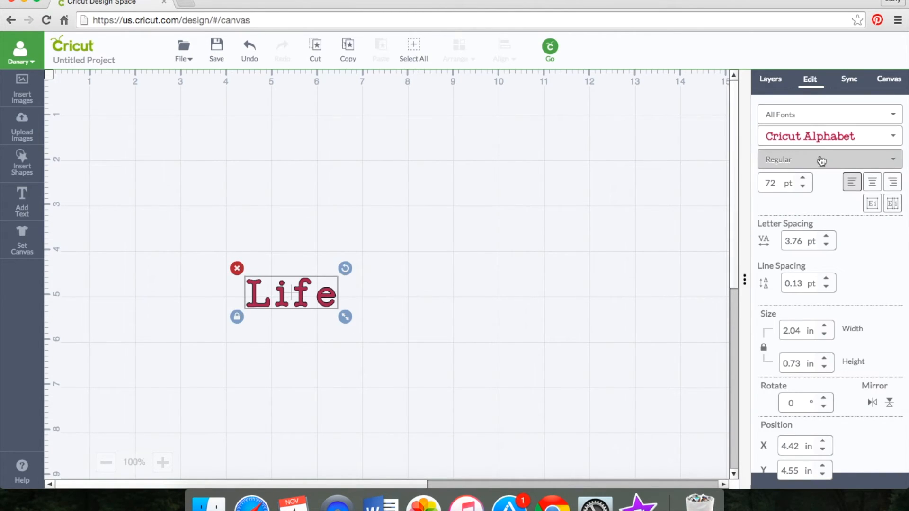
pyautogui.click(892, 116)
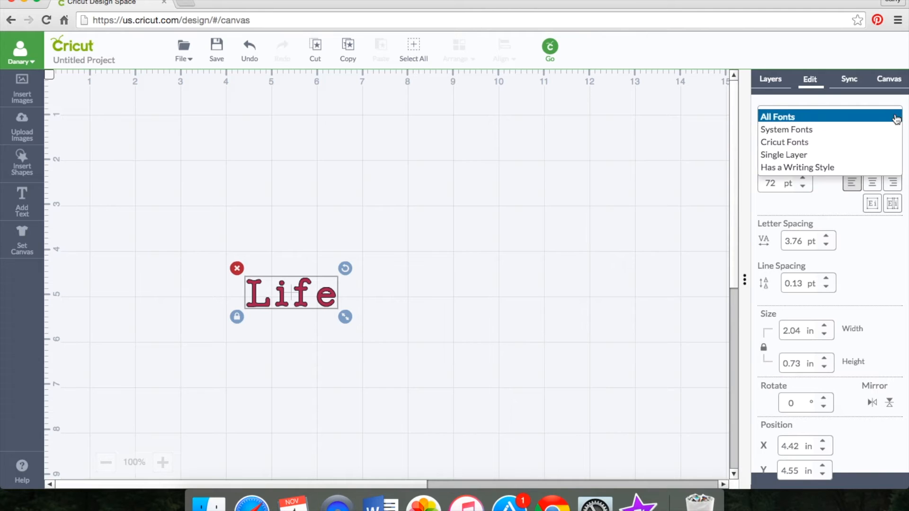
pyautogui.click(828, 130)
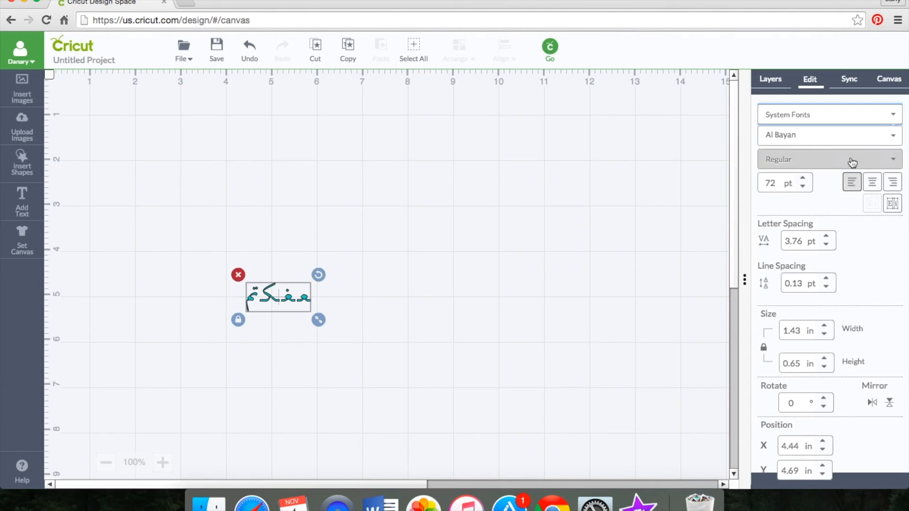
# Step: Apply the Chalkboard SE font to the "Life" text
pyautogui.click(870, 136)
pyautogui.scroll(-10, 855, 202)
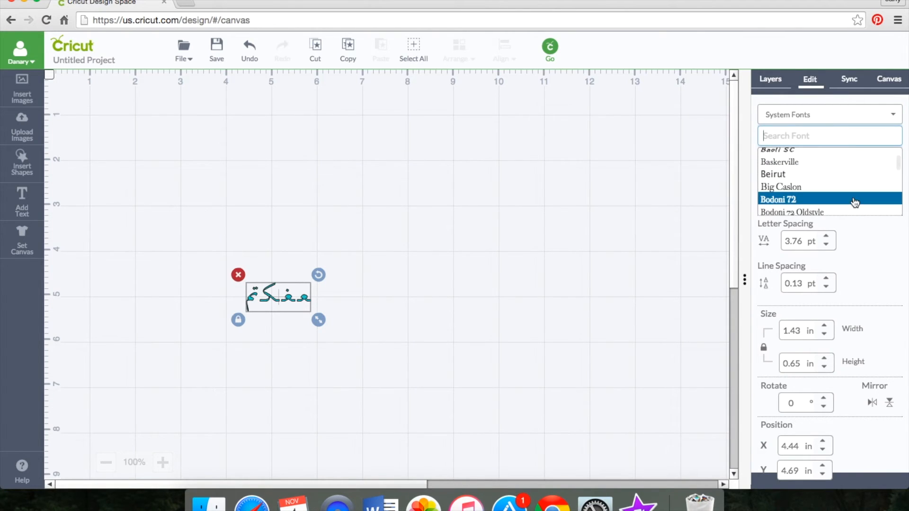
pyautogui.scroll(-6, 855, 203)
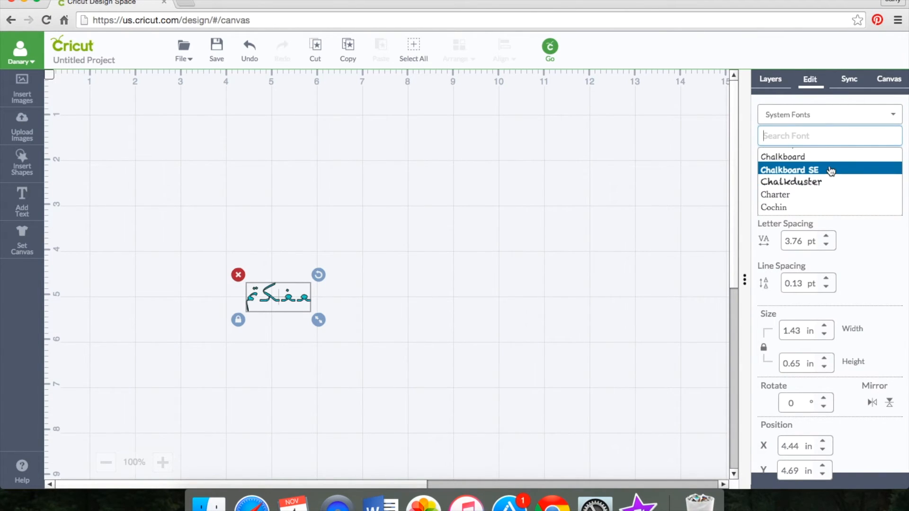
pyautogui.click(831, 169)
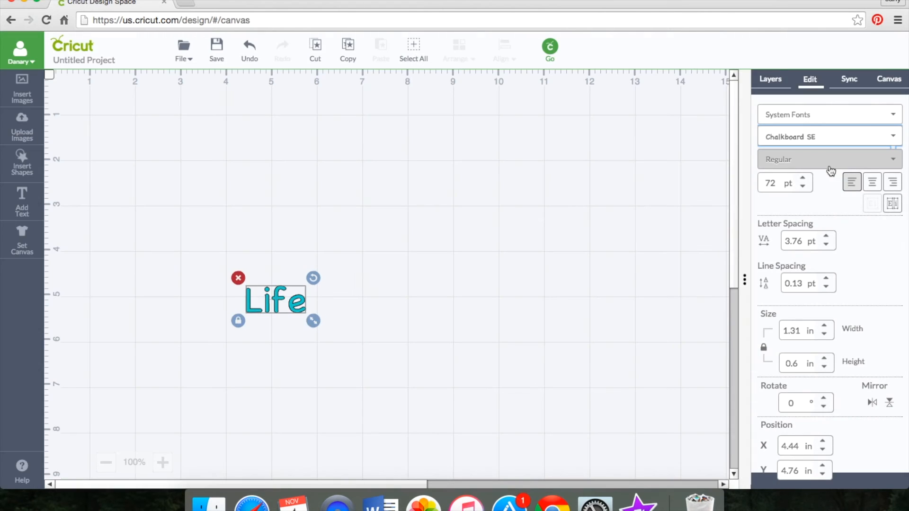
# Step: Change the font of the "Life" text to Krungthep
pyautogui.click(838, 137)
pyautogui.scroll(-5, 837, 196)
pyautogui.scroll(-12, 837, 197)
pyautogui.scroll(-10, 837, 196)
pyautogui.scroll(3, 837, 194)
pyautogui.click(833, 184)
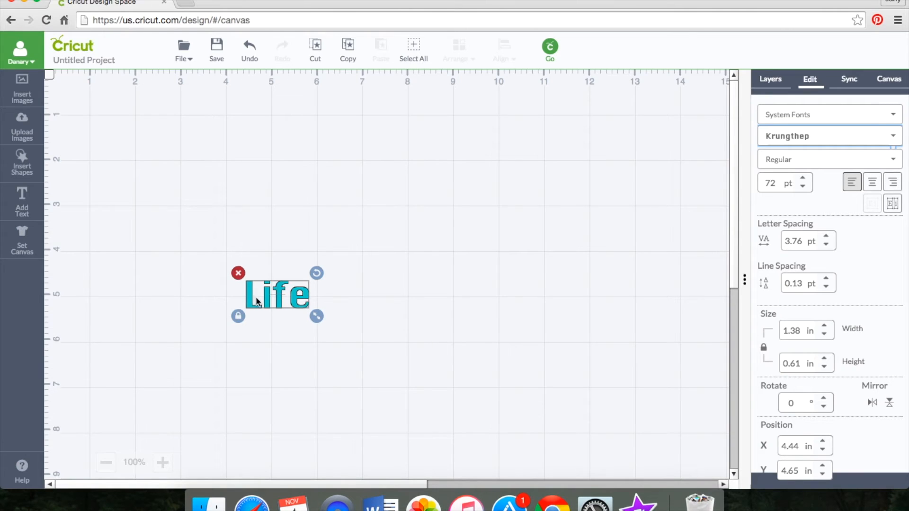
# Step: Enlarge "Life" to about 2.01 in wide and move it near the canvas's upper edge, about 3 in across
pyautogui.moveTo(257, 298); pyautogui.dragTo(276, 202)
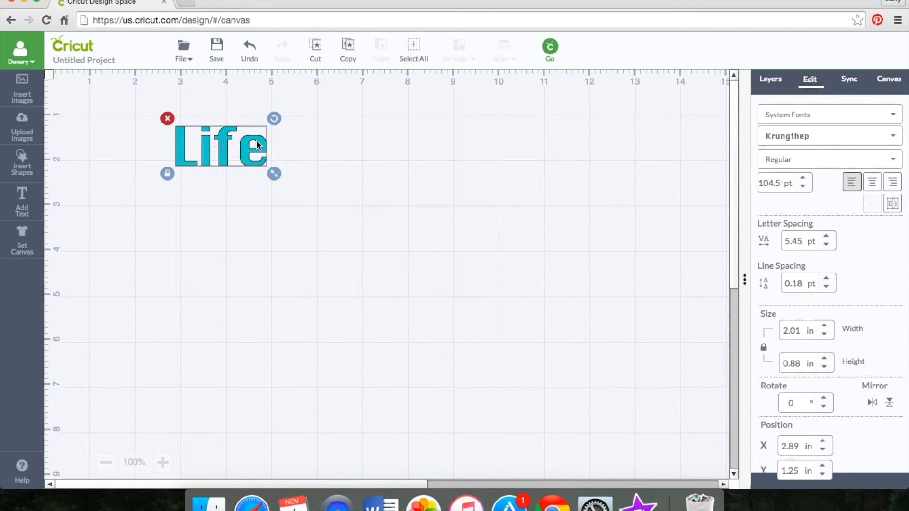
pyautogui.click(272, 148)
pyautogui.moveTo(246, 148); pyautogui.dragTo(251, 143)
pyautogui.click(149, 207)
# Step: Add a separate text object reading "is" in the Krungthep font
pyautogui.click(22, 201)
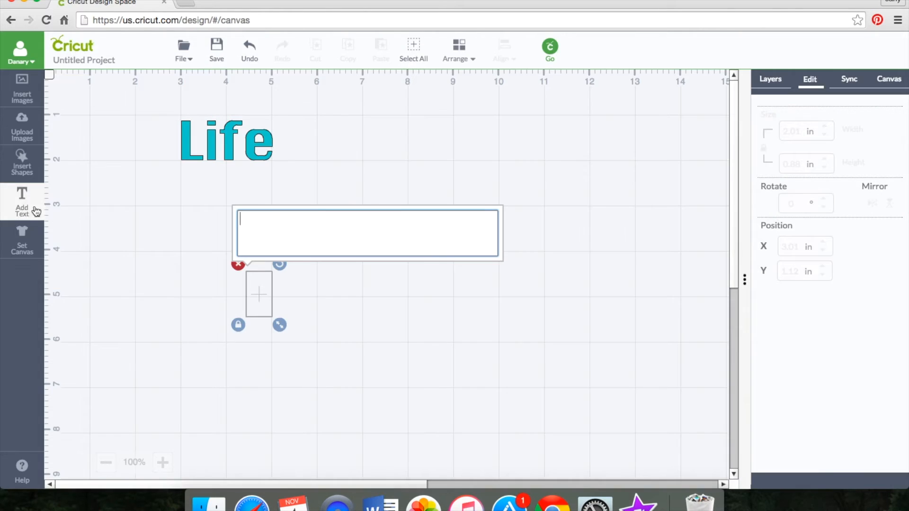
pyautogui.write('is')
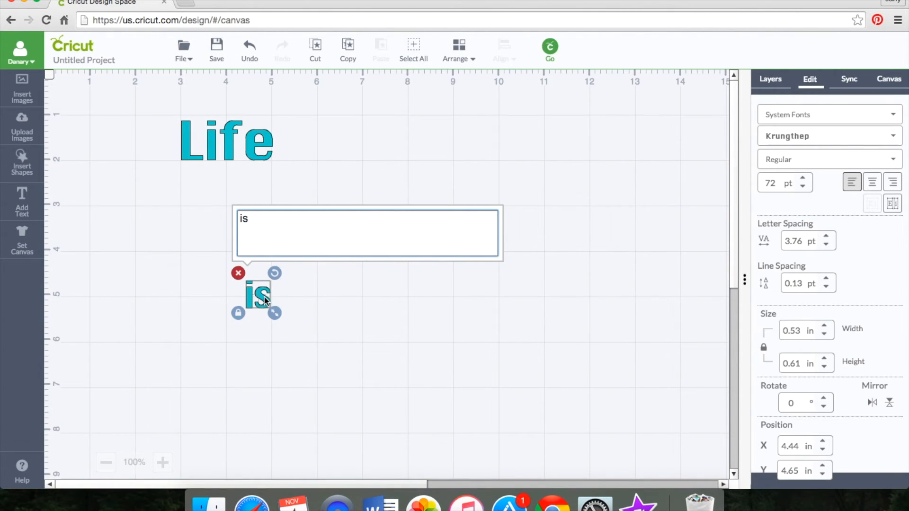
pyautogui.click(264, 299)
pyautogui.rightClick(265, 300)
pyautogui.click(292, 208)
# Step: Enlarge "Life" to about 3.11 in wide and centre "is", about 0.58 in wide, directly beneath it
pyautogui.moveTo(258, 294); pyautogui.dragTo(335, 156)
pyautogui.moveTo(299, 132); pyautogui.dragTo(244, 176)
pyautogui.click(349, 191)
pyautogui.click(261, 121)
pyautogui.moveTo(279, 151); pyautogui.dragTo(327, 130)
pyautogui.moveTo(249, 184); pyautogui.dragTo(285, 187)
pyautogui.click(351, 201)
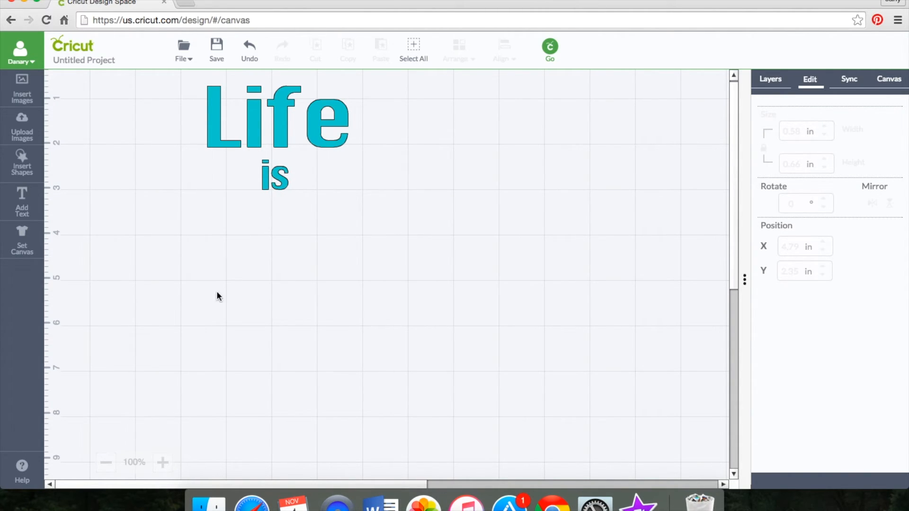
# Step: Add a third text object reading "Good" below the other two words
pyautogui.click(22, 202)
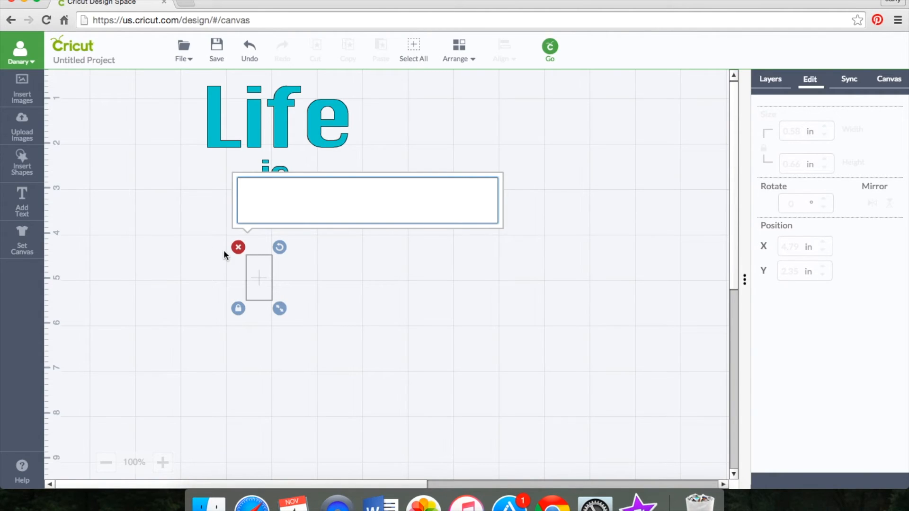
pyautogui.write('Good')
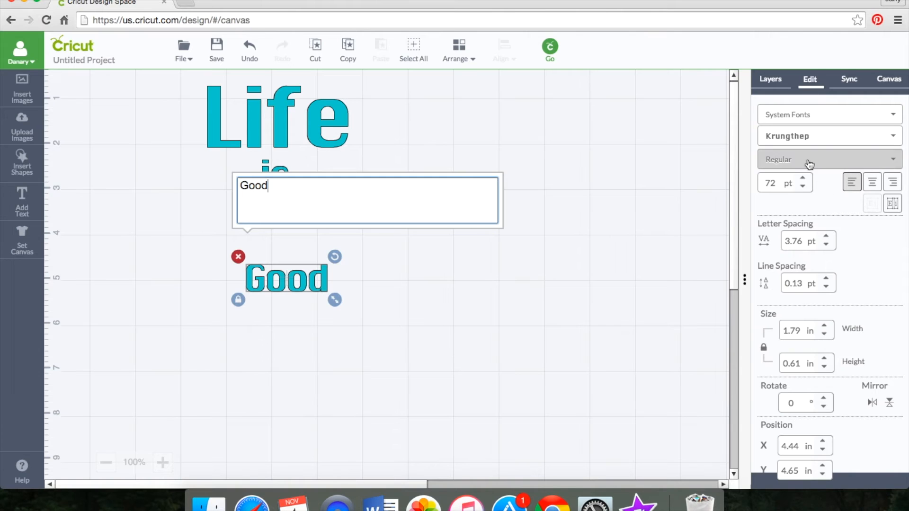
# Step: Change the font of the "Good" text to Marker Felt
pyautogui.click(818, 139)
pyautogui.click(800, 178)
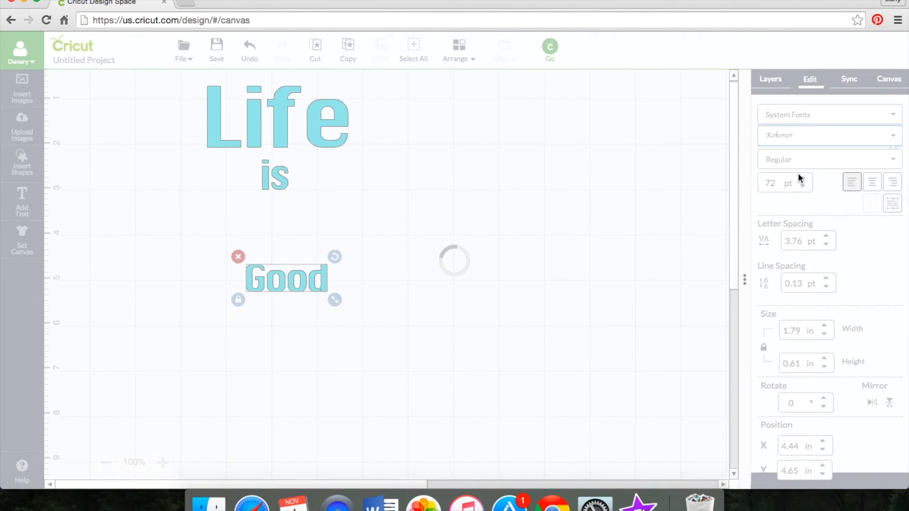
pyautogui.click(805, 137)
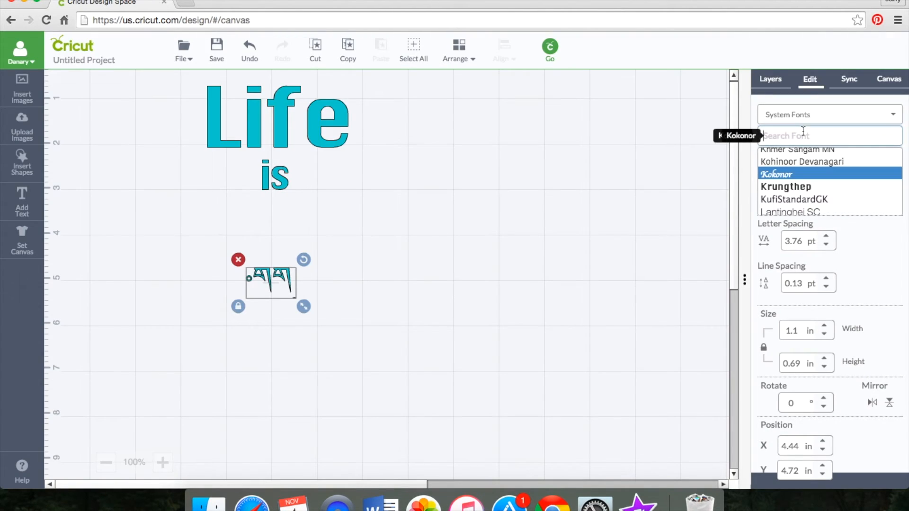
pyautogui.scroll(-5, 803, 192)
pyautogui.scroll(-3, 803, 192)
pyautogui.scroll(3, 802, 189)
pyautogui.scroll(-3, 801, 187)
pyautogui.scroll(2, 801, 180)
pyautogui.click(800, 178)
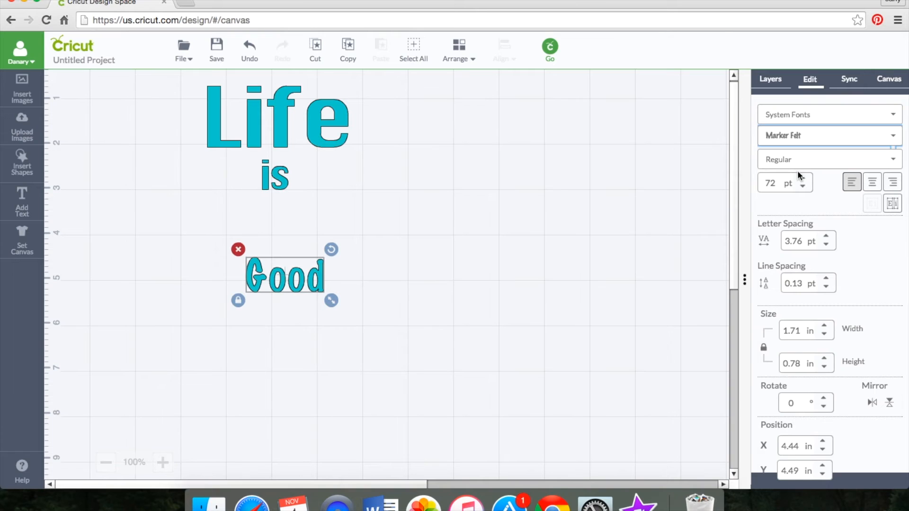
# Step: Enlarge "Good" slightly wider than "Life" and place it directly beneath "is"
pyautogui.moveTo(332, 300); pyautogui.dragTo(290, 235)
pyautogui.moveTo(356, 272); pyautogui.dragTo(378, 278)
pyautogui.moveTo(353, 246); pyautogui.dragTo(303, 231)
# Step: Set the cut layer color of the "Life" text to the basic color Fuchsia
pyautogui.click(339, 124)
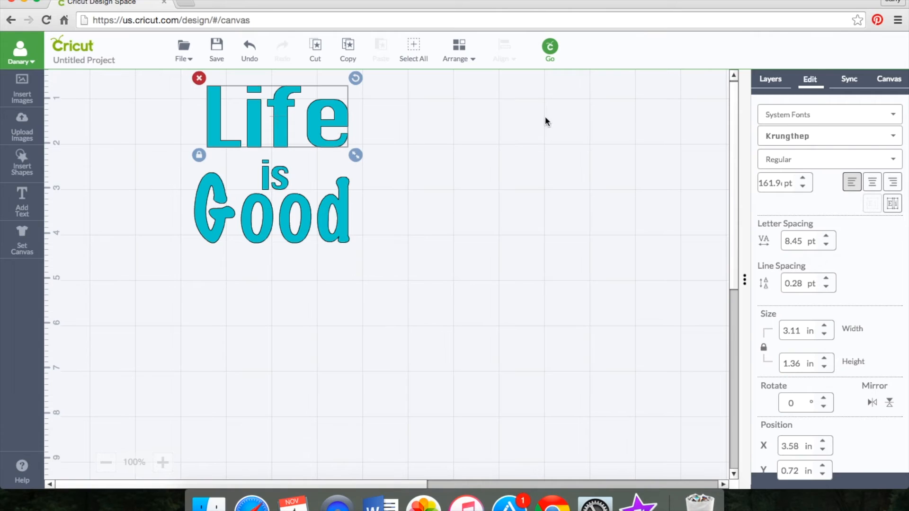
pyautogui.click(771, 79)
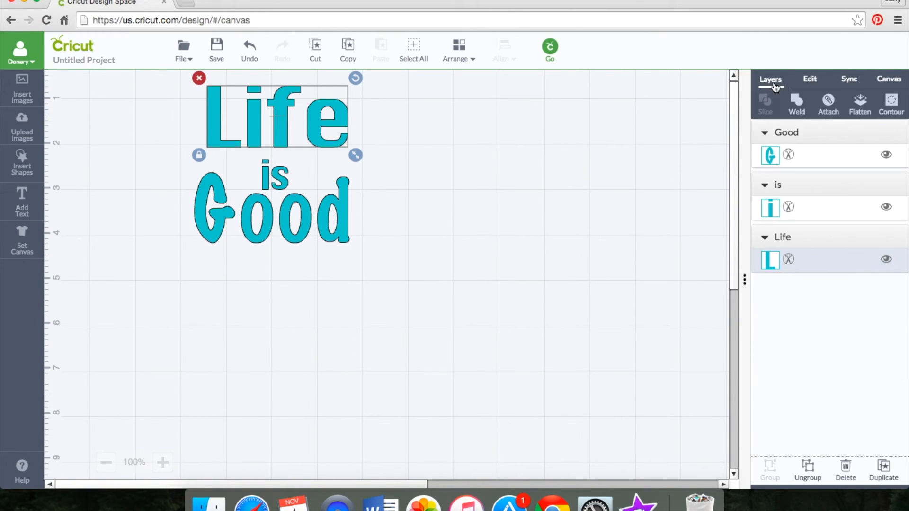
pyautogui.click(768, 266)
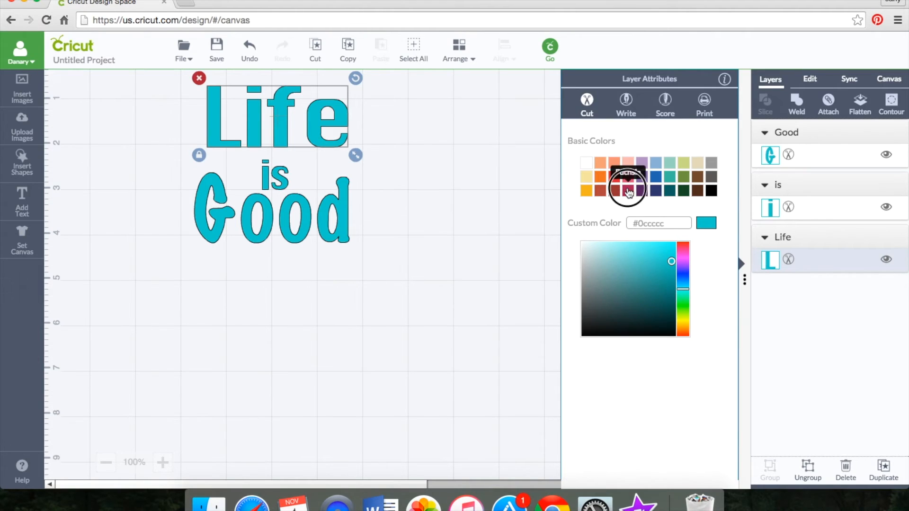
pyautogui.click(628, 190)
# Step: Set the cut layer color of the "is" text to the golden yellow basic color
pyautogui.click(267, 186)
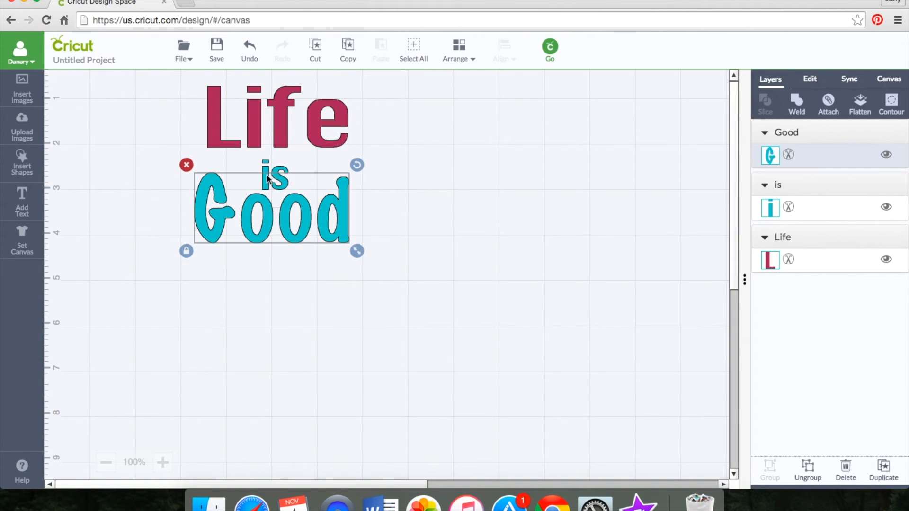
pyautogui.click(266, 171)
pyautogui.click(770, 209)
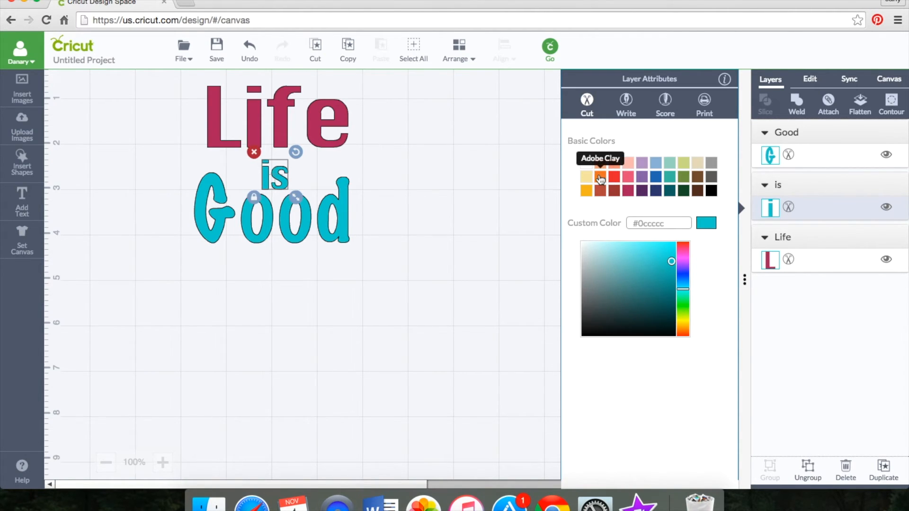
pyautogui.click(587, 190)
# Step: Recolor the "Good" text layer with the basic color Fuchsia
pyautogui.click(349, 211)
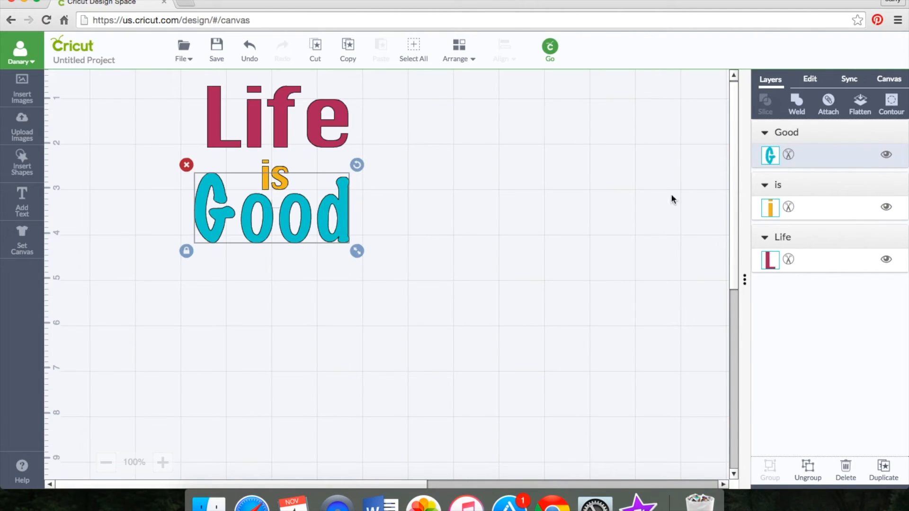
pyautogui.click(770, 156)
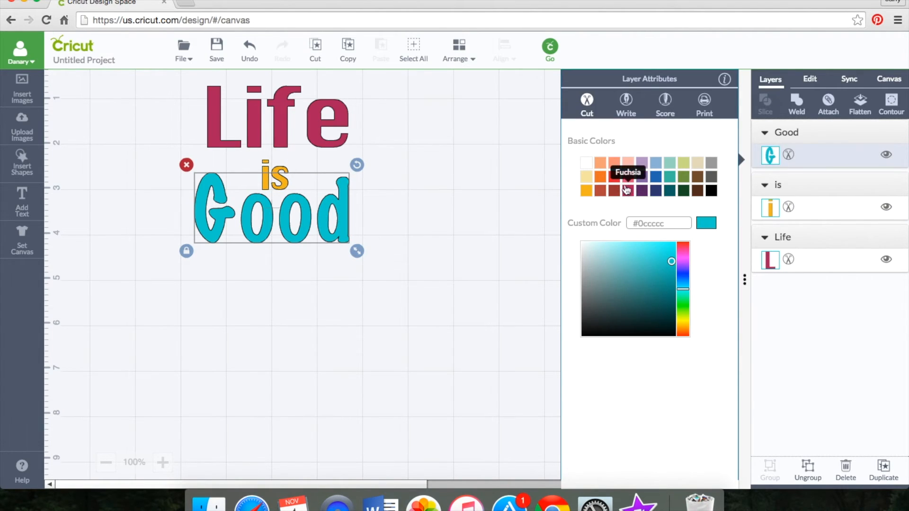
pyautogui.click(629, 191)
pyautogui.click(393, 279)
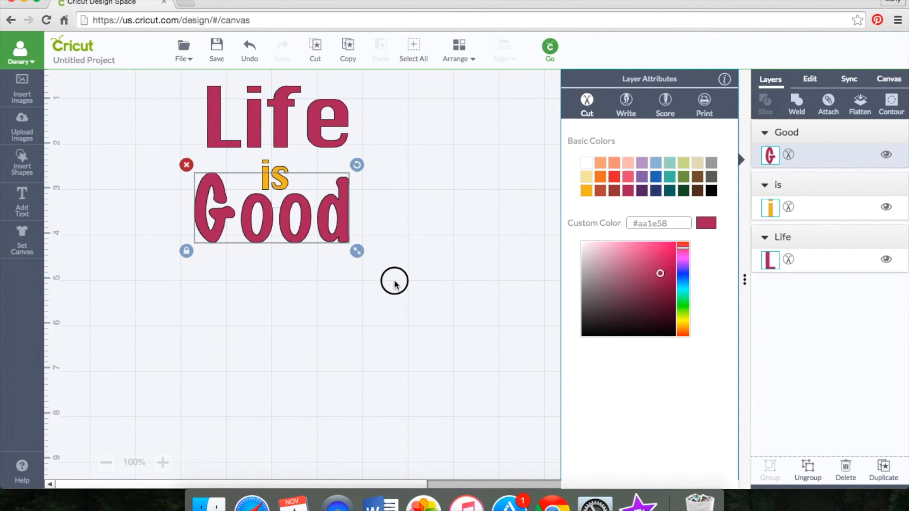
# Step: Enlarge "Good" further and recentre it under "is" so it extends past both sides of "Life"
pyautogui.click(350, 227)
pyautogui.moveTo(359, 255); pyautogui.dragTo(399, 264)
pyautogui.moveTo(301, 223); pyautogui.dragTo(291, 233)
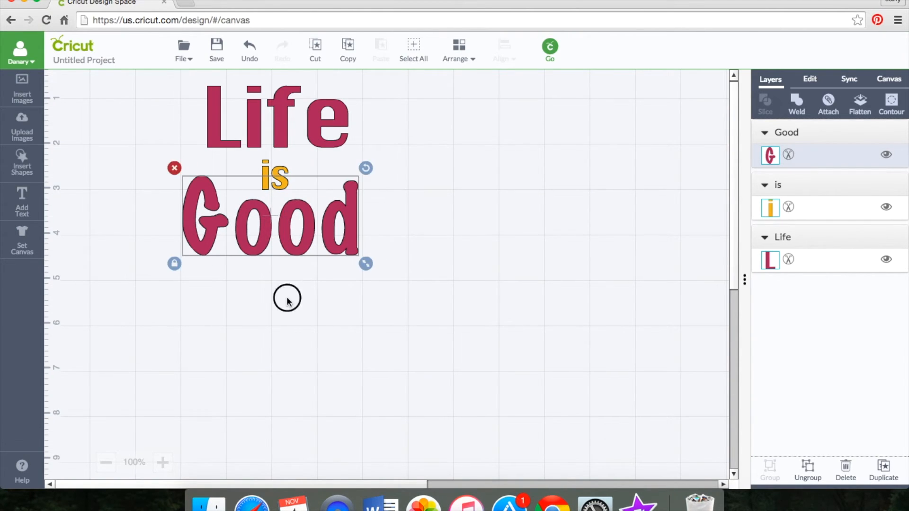
pyautogui.click(284, 284)
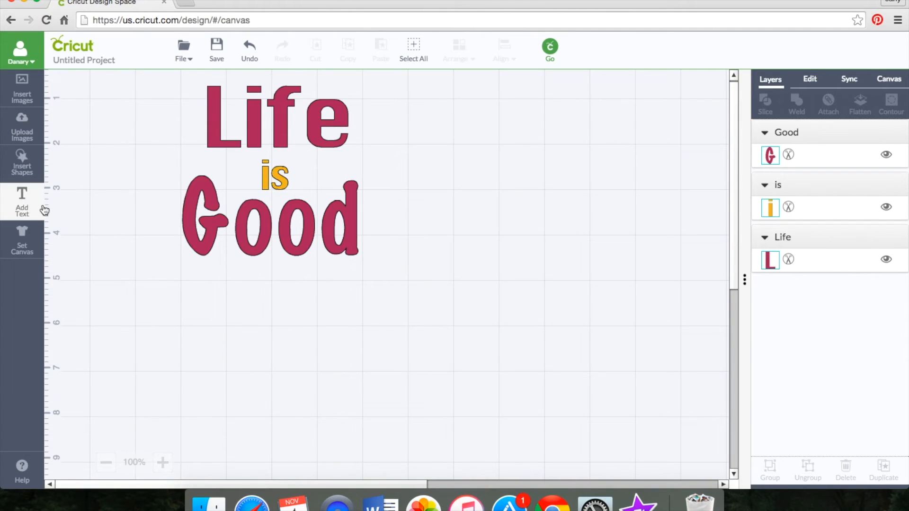
# Step: Add a new text object reading "Eat,sleep and" to the canvas
pyautogui.click(22, 205)
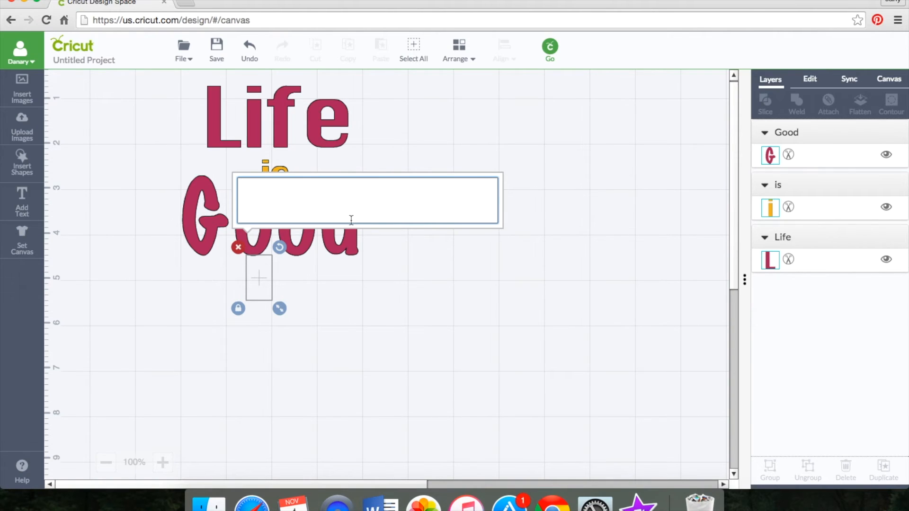
pyautogui.write('Eat')
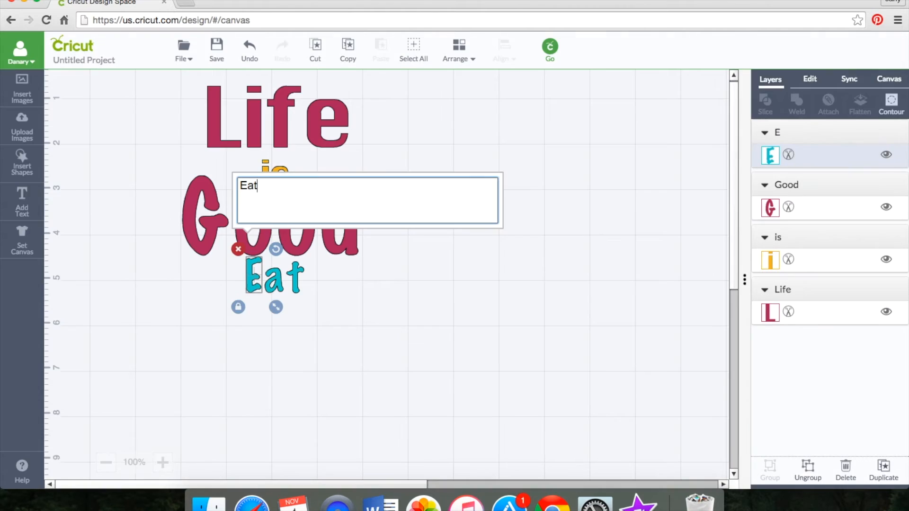
pyautogui.write(',slepp')
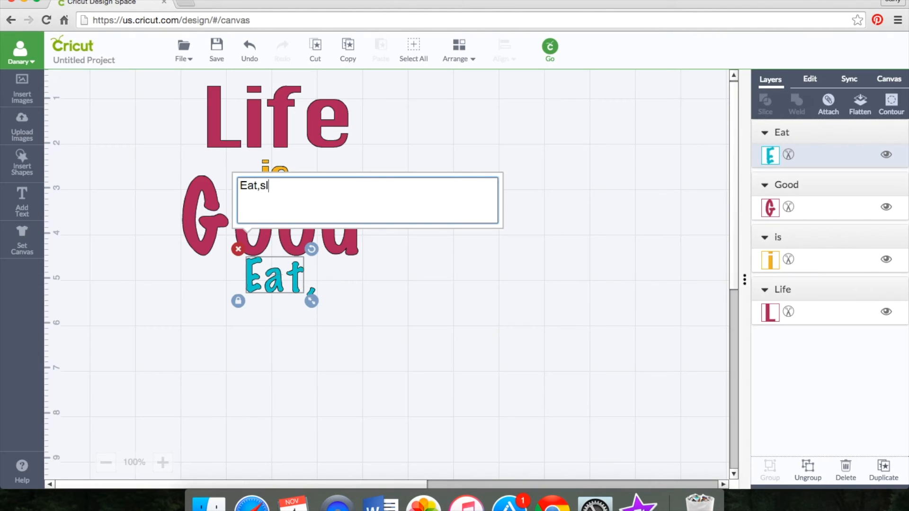
pyautogui.press('BackSpace')
pyautogui.press('BackSpace')
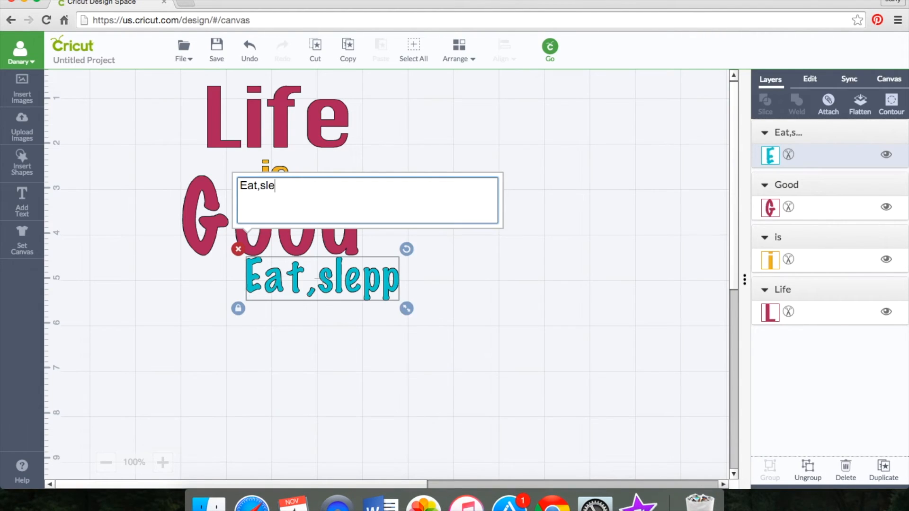
pyautogui.write('ep and')
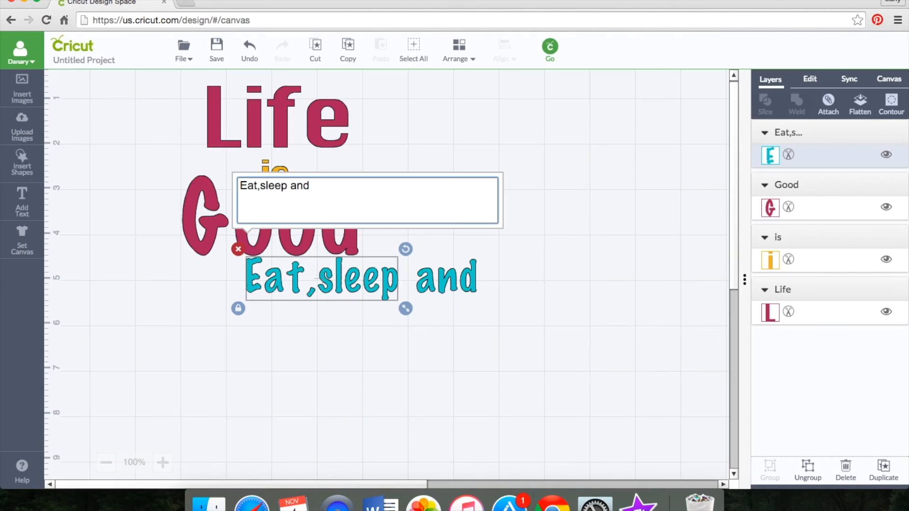
pyautogui.write(' do n')
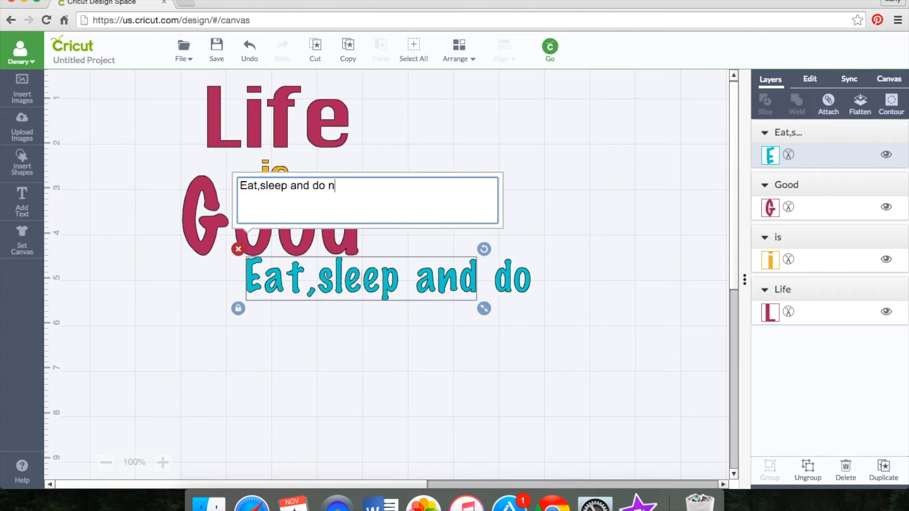
pyautogui.write('ails')
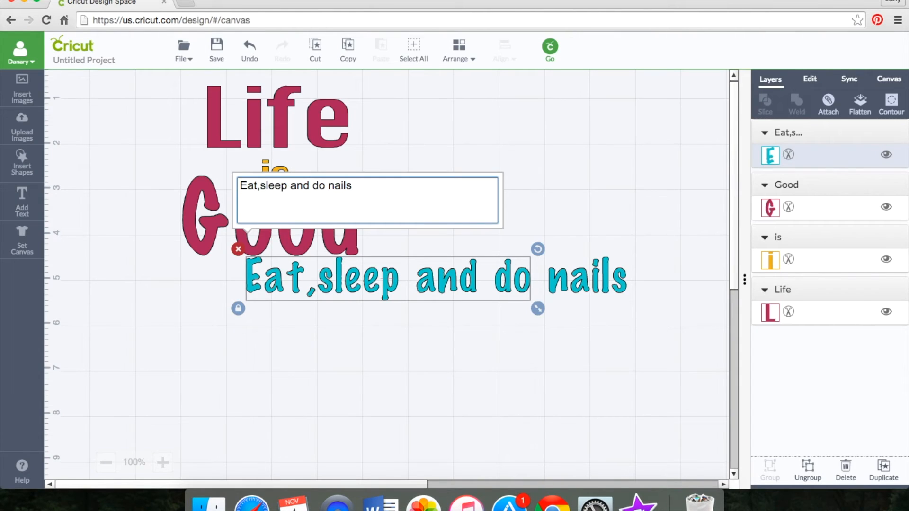
pyautogui.press('BackSpace')
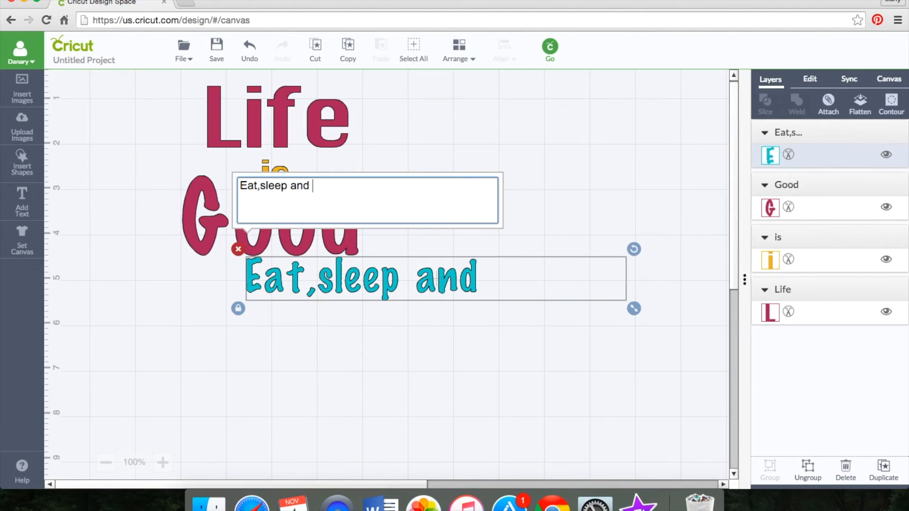
pyautogui.click(417, 335)
# Step: Enlarge the "Eat,sleep and" text and place it beneath "Good" so it extends past both sides of the word
pyautogui.moveTo(400, 293); pyautogui.dragTo(317, 304)
pyautogui.moveTo(403, 328); pyautogui.dragTo(455, 334)
pyautogui.moveTo(319, 310); pyautogui.dragTo(287, 317)
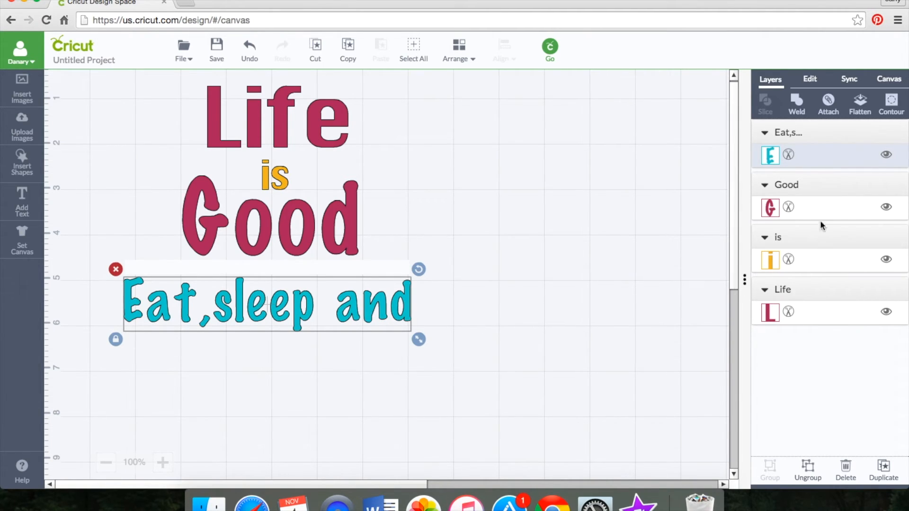
# Step: Set the cut layer color of the "Eat,sleep and" text to the basic color Gray
pyautogui.click(771, 156)
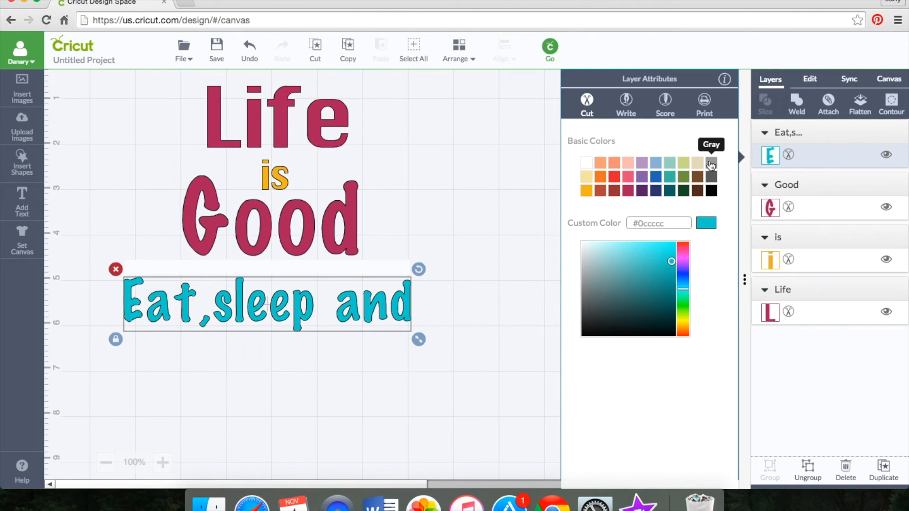
pyautogui.click(712, 166)
pyautogui.click(500, 392)
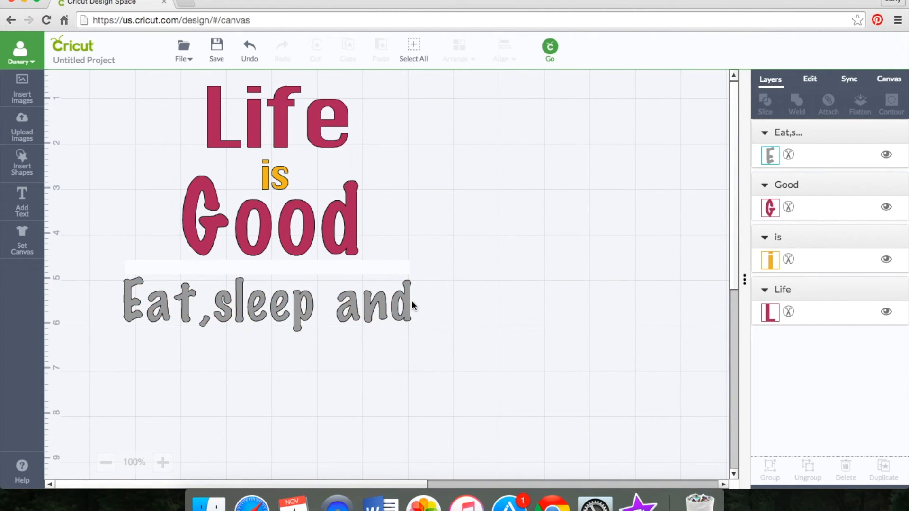
# Step: Shift the "Eat,sleep and" line slightly left and down below "Good"
pyautogui.scroll(1, 468, 211)
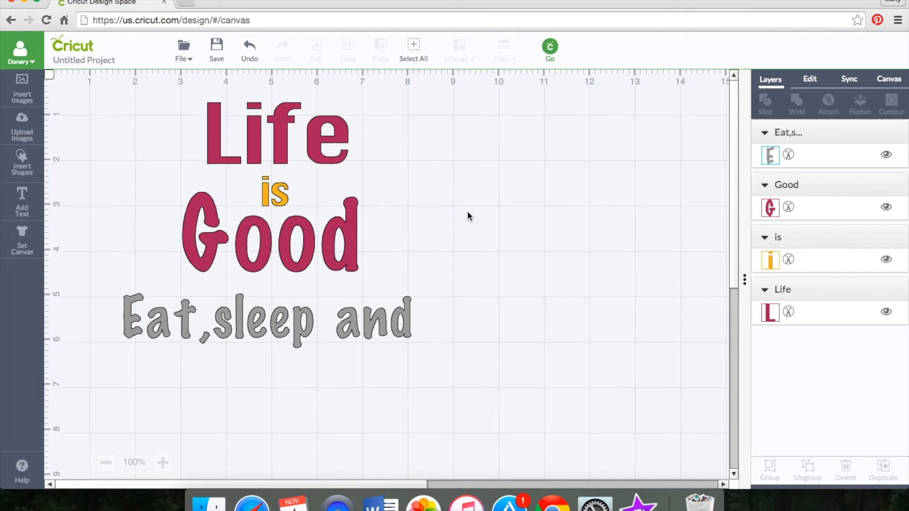
pyautogui.moveTo(310, 326); pyautogui.dragTo(297, 333)
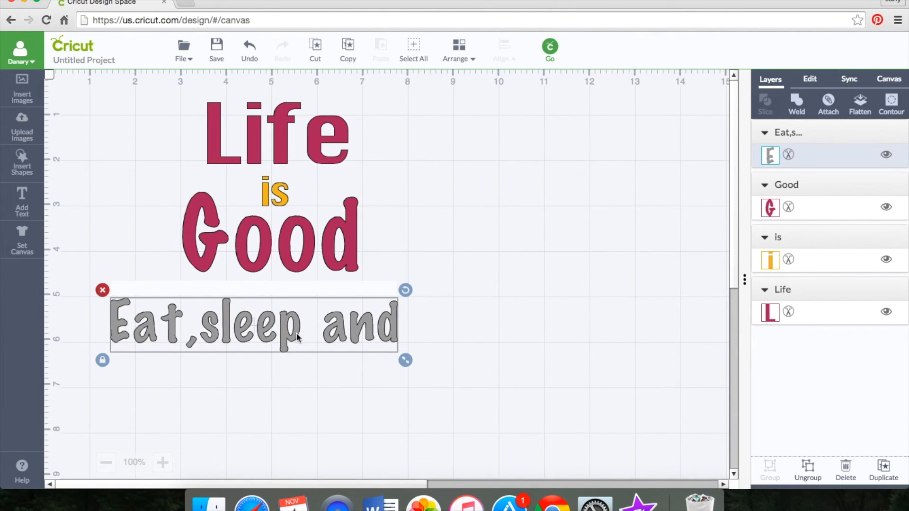
pyautogui.click(379, 401)
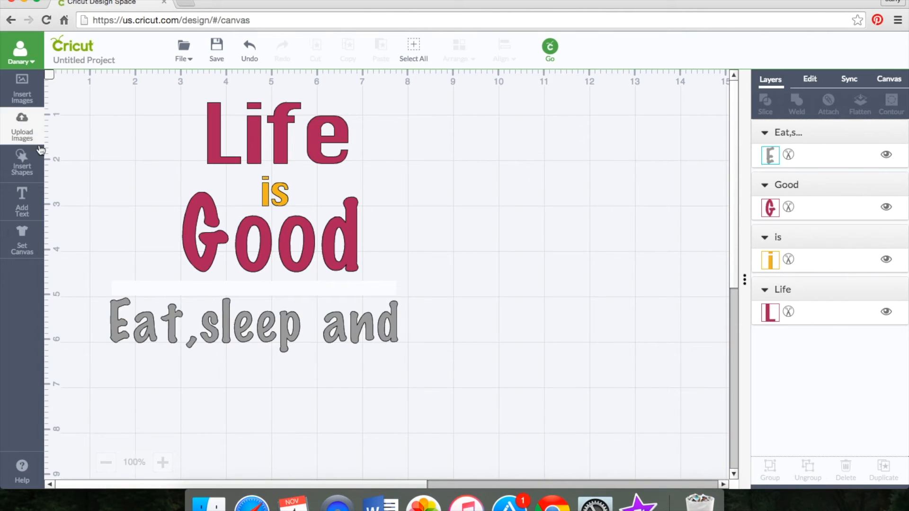
# Step: Search the image library for "nail polish" and insert the "nails" polish bottle with the pink square background
pyautogui.click(20, 95)
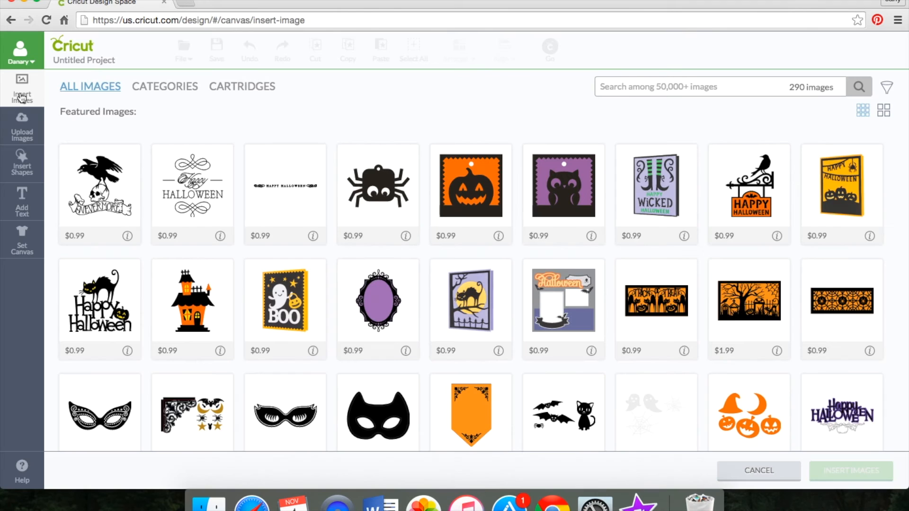
pyautogui.click(615, 92)
pyautogui.write('nail polish')
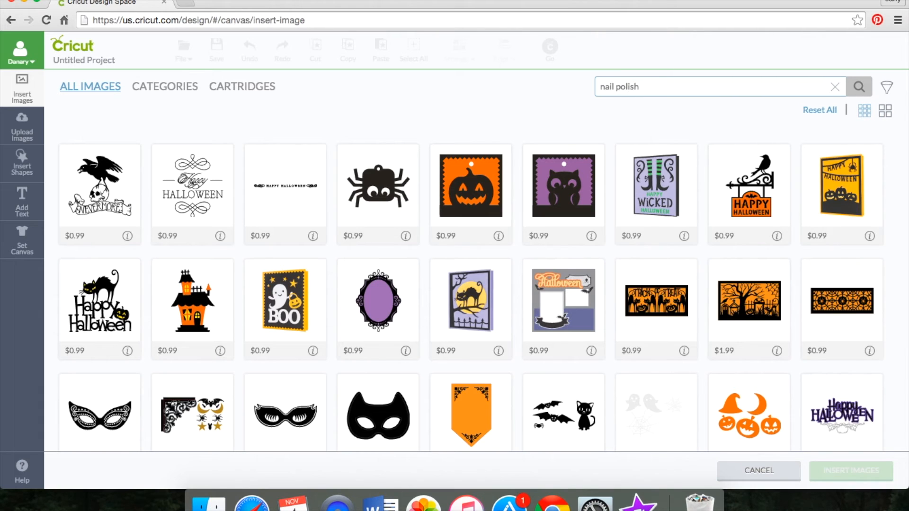
pyautogui.press('Return')
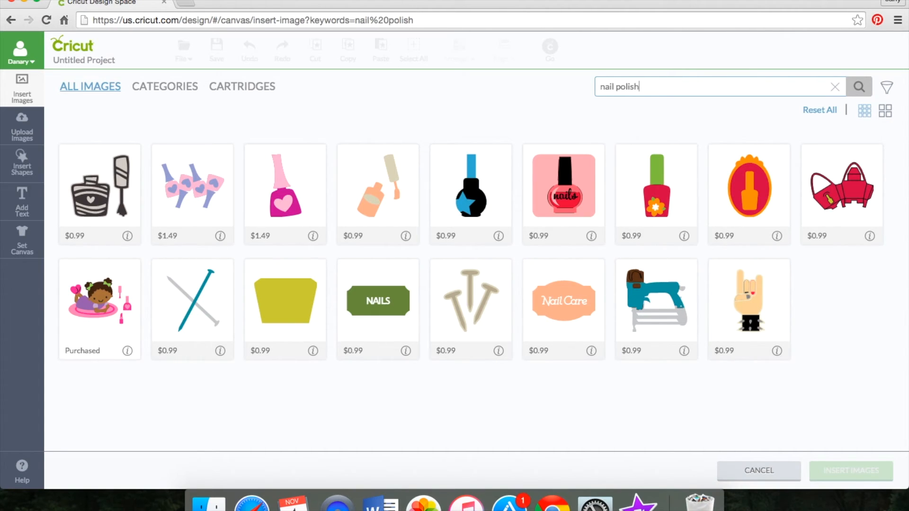
pyautogui.click(567, 189)
pyautogui.click(876, 474)
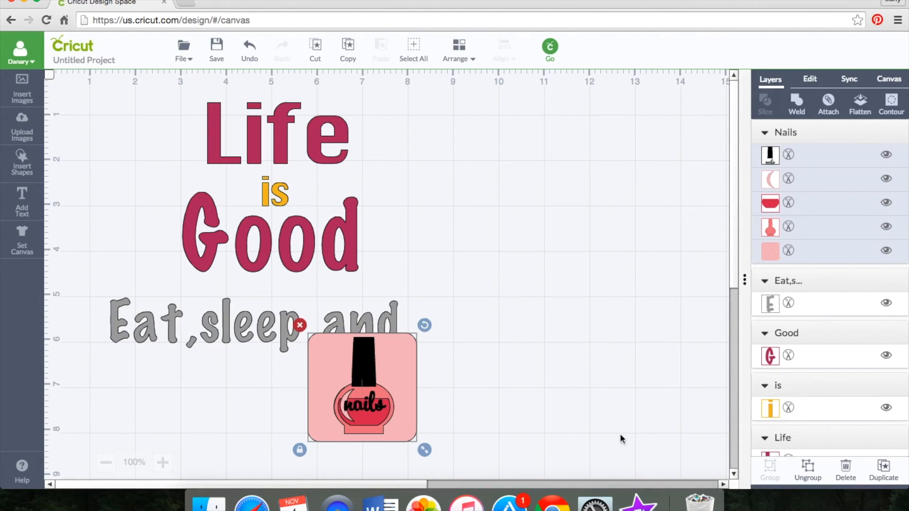
# Step: Move the nail polish image to the right of the text and hide its pink square background layer
pyautogui.moveTo(389, 402); pyautogui.dragTo(498, 308)
pyautogui.click(885, 253)
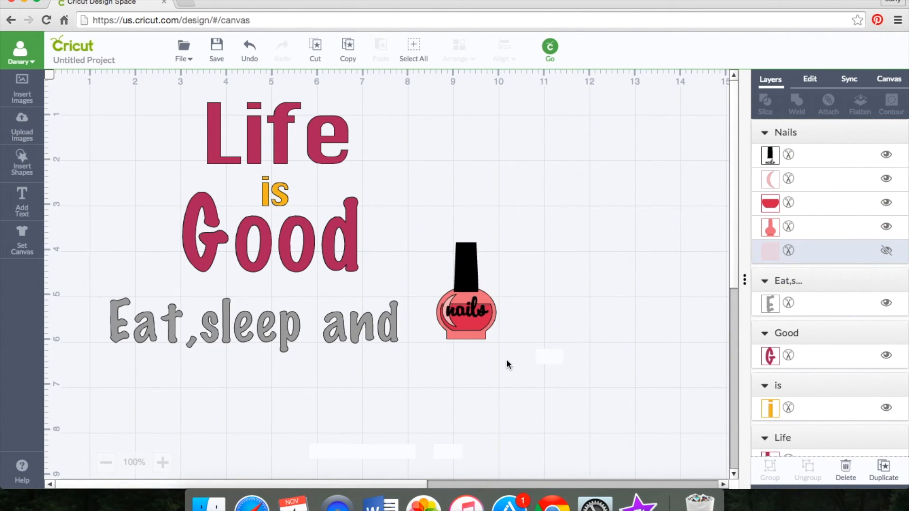
# Step: Enlarge the nail polish bottle and place it right after "and", with its base level with that text line
pyautogui.moveTo(460, 286); pyautogui.dragTo(451, 290)
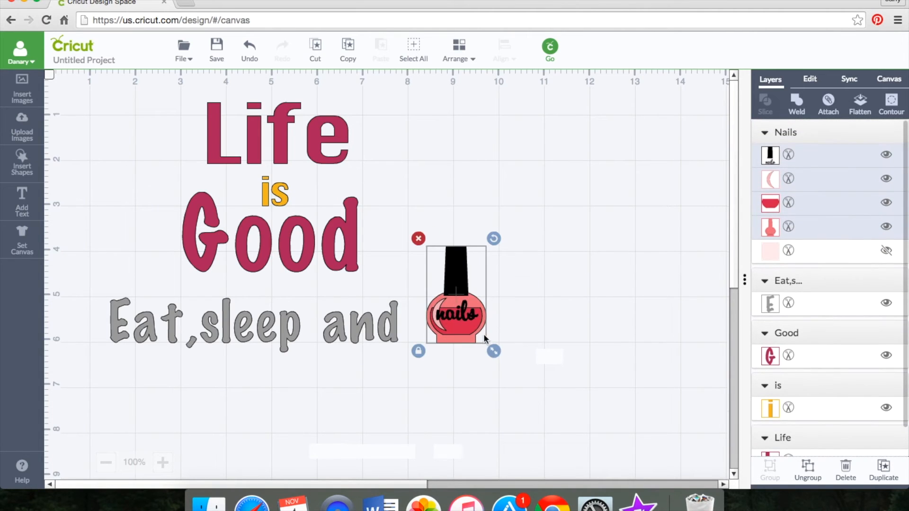
pyautogui.moveTo(494, 351); pyautogui.dragTo(516, 381)
pyautogui.moveTo(486, 334); pyautogui.dragTo(488, 293)
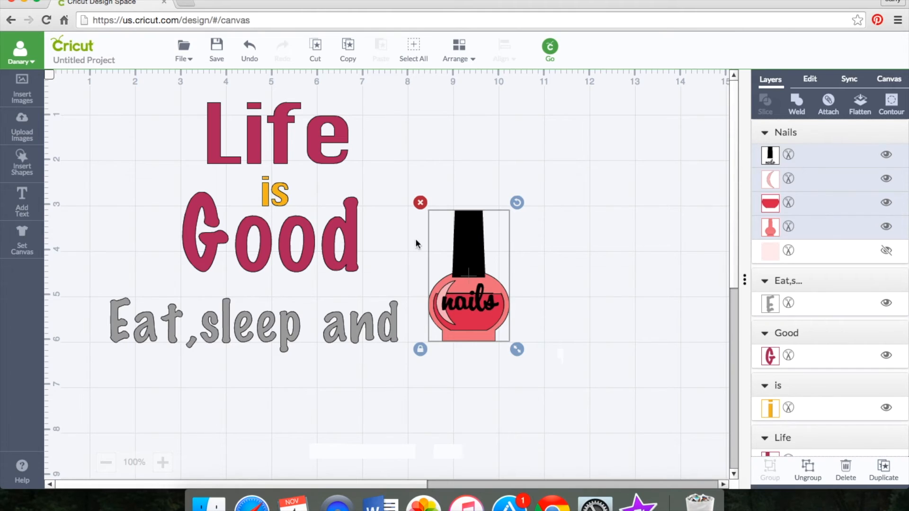
pyautogui.moveTo(517, 350); pyautogui.dragTo(534, 378)
pyautogui.moveTo(477, 346); pyautogui.dragTo(462, 321)
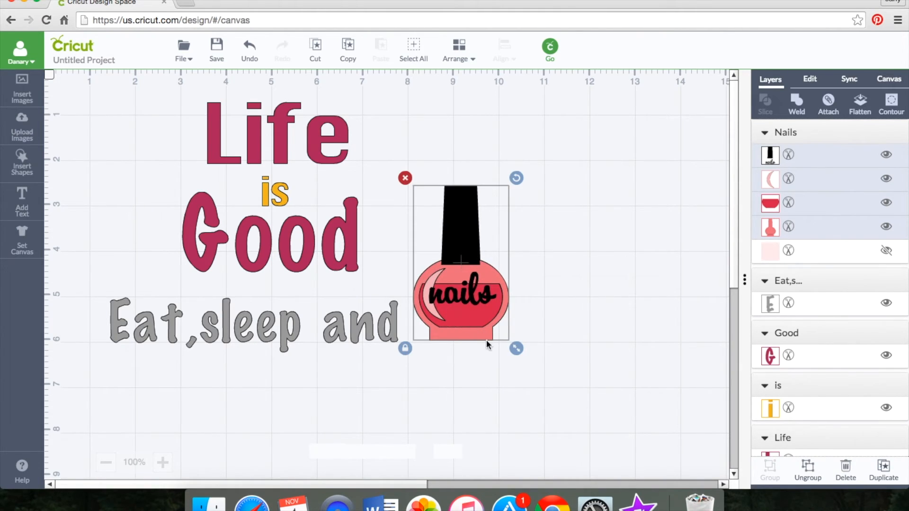
# Step: Try ungrouping the nail polish image and pulling the black cap and "nails" lettering off the bottle
pyautogui.rightClick(461, 298)
pyautogui.click(493, 247)
pyautogui.click(472, 302)
pyautogui.moveTo(472, 301); pyautogui.dragTo(484, 312)
pyautogui.moveTo(469, 268); pyautogui.dragTo(550, 279)
pyautogui.rightClick(551, 282)
pyautogui.click(526, 358)
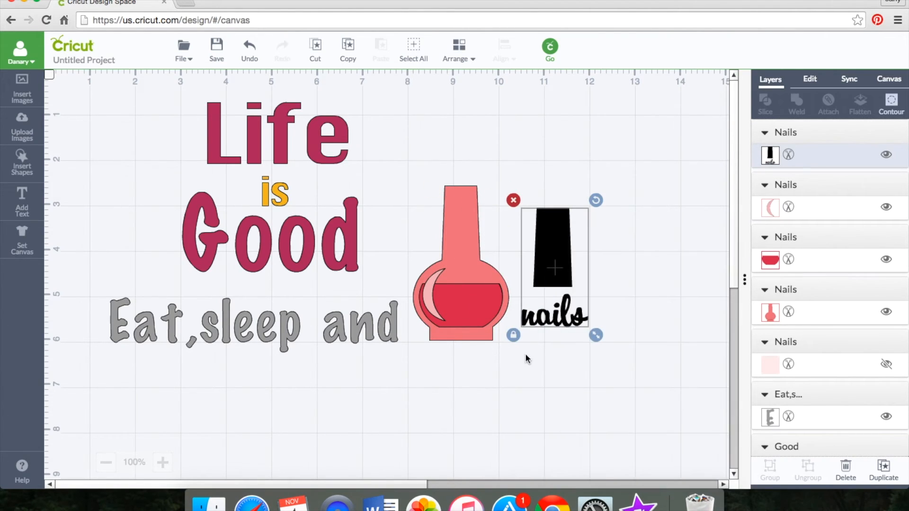
# Step: Undo the cap layer moves and the ungrouping of the nail polish image
pyautogui.click(250, 48)
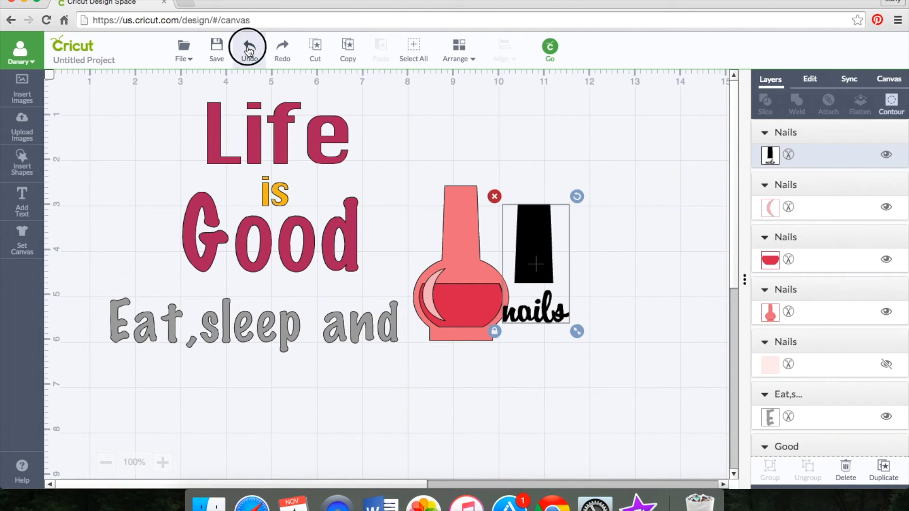
pyautogui.click(249, 49)
pyautogui.click(249, 48)
pyautogui.click(250, 48)
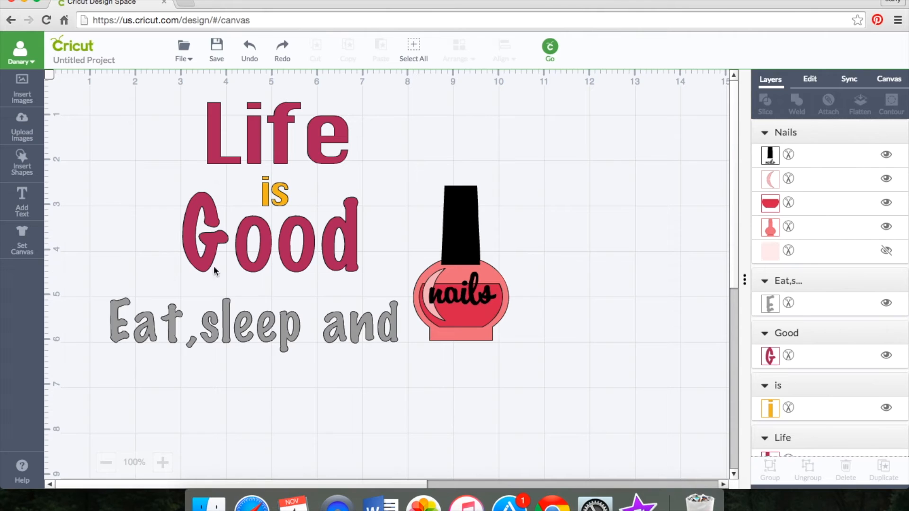
# Step: Nudge the grouped nail polish bottle slightly down beside the "Eat,sleep and" line
pyautogui.moveTo(478, 337); pyautogui.dragTo(478, 340)
pyautogui.click(462, 410)
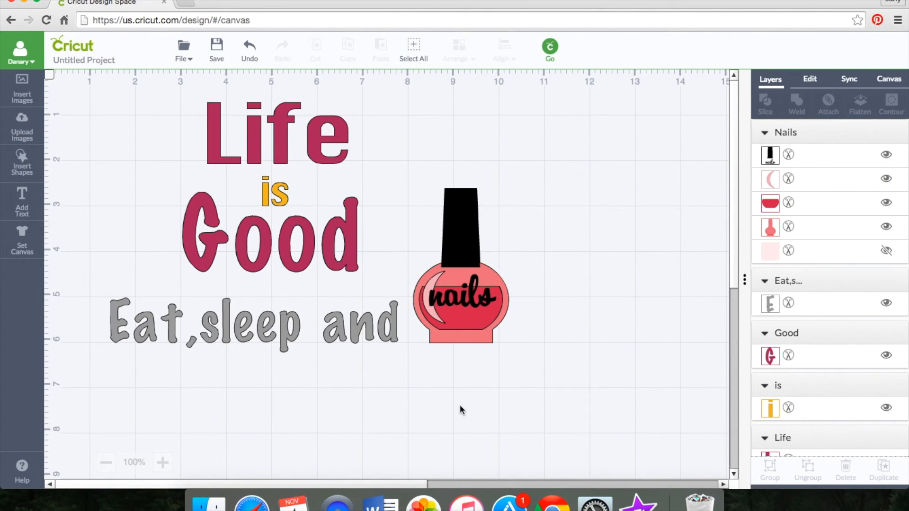
# Step: Add the text "Do", shrink it to about 0.5 in wide, and place it below and right of the polish bottle
pyautogui.click(27, 207)
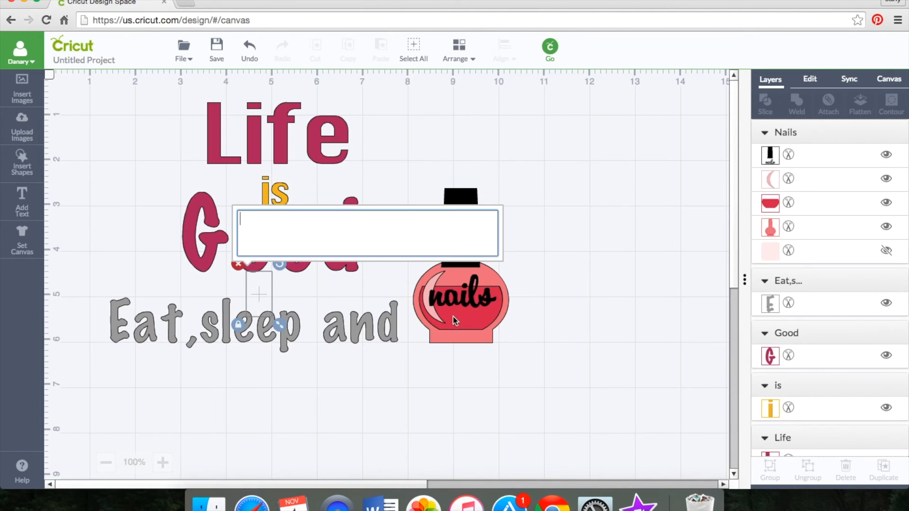
pyautogui.write('Do')
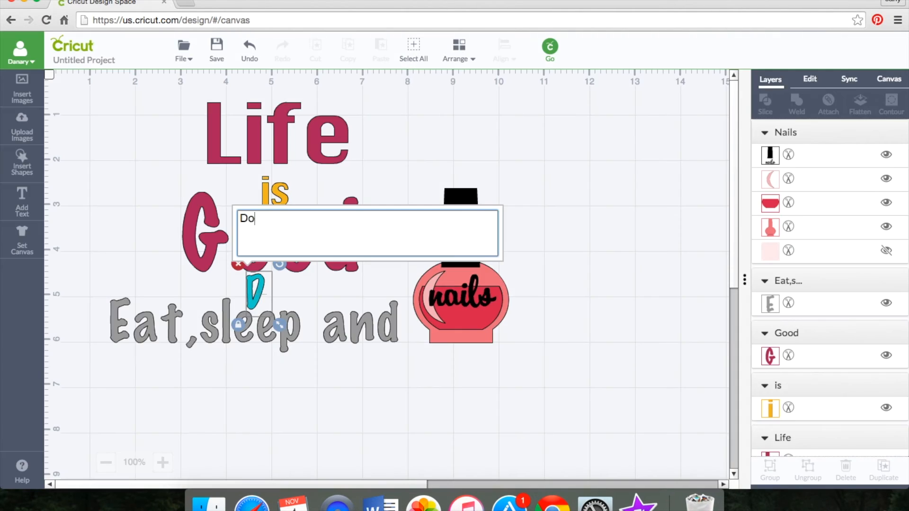
pyautogui.click(278, 305)
pyautogui.moveTo(278, 304); pyautogui.dragTo(553, 416)
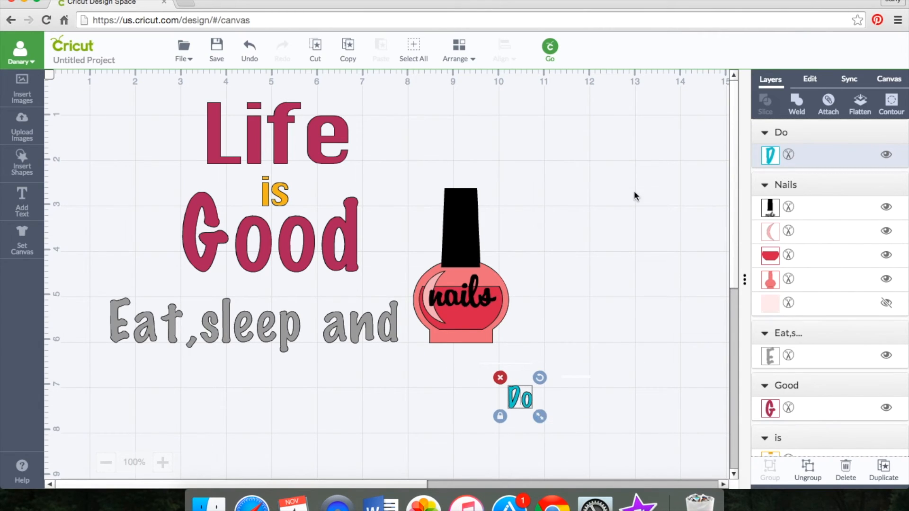
# Step: Change the font of the "Do" text to Sathu
pyautogui.click(810, 79)
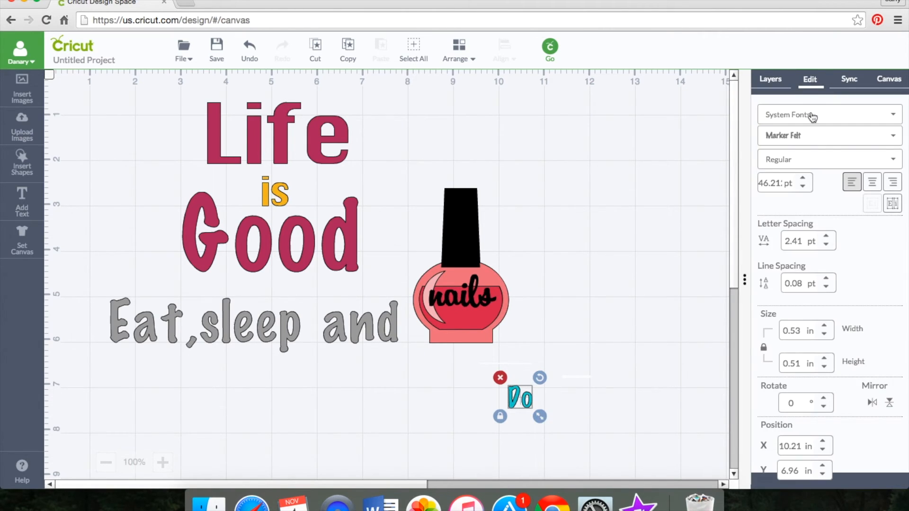
pyautogui.click(825, 136)
pyautogui.scroll(-10, 822, 184)
pyautogui.scroll(-15, 822, 184)
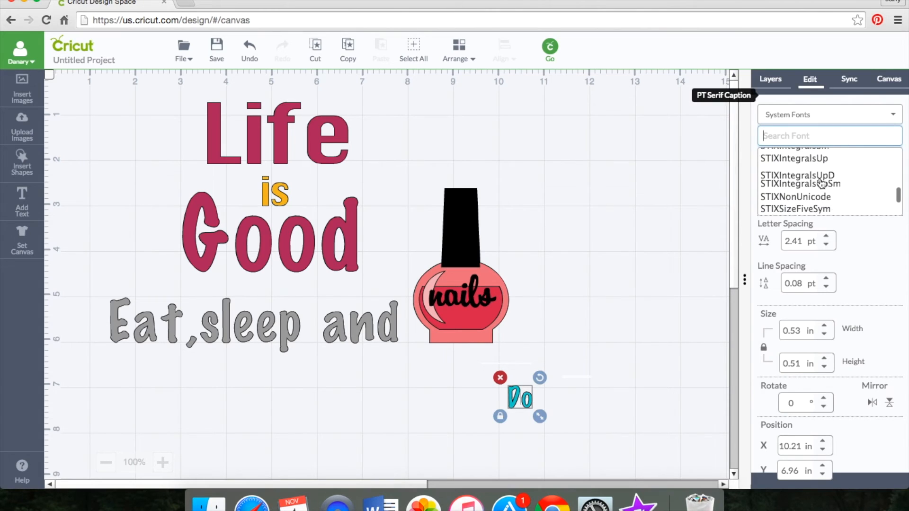
pyautogui.click(822, 172)
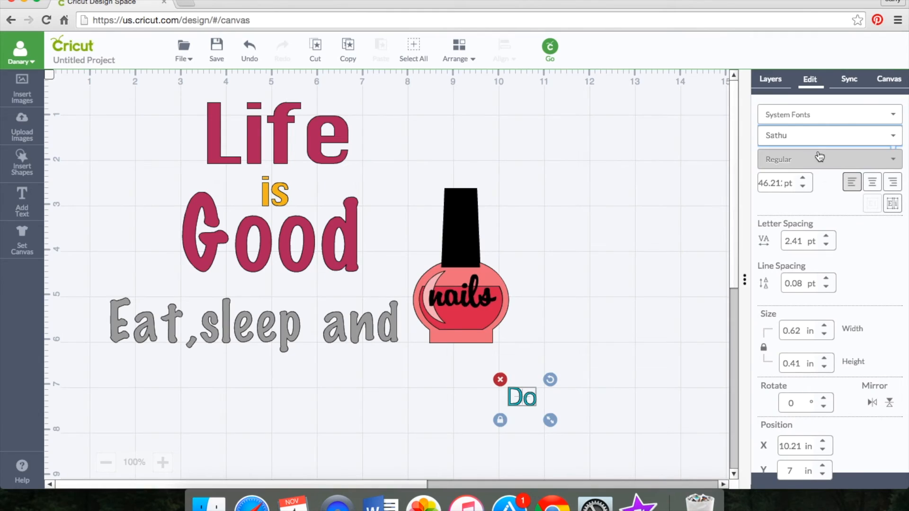
# Step: Set the "Do" text in the Savoye LET font with the Bold style
pyautogui.click(822, 137)
pyautogui.click(812, 183)
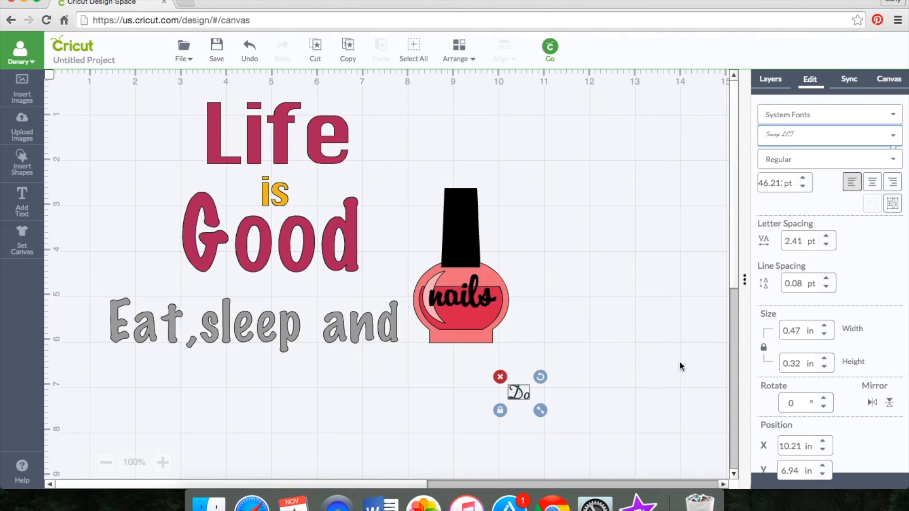
pyautogui.click(845, 161)
pyautogui.click(840, 173)
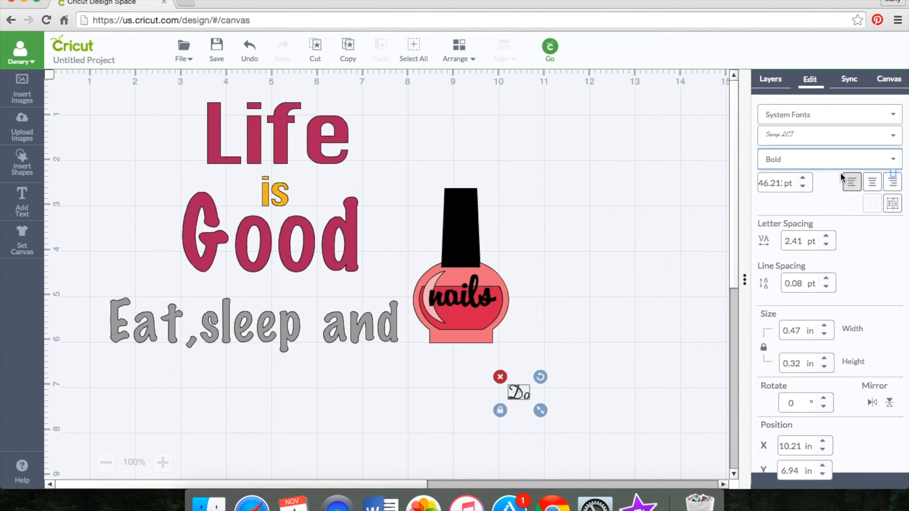
# Step: Try the SignPainter font on the "Do" text and browse the other system fonts
pyautogui.click(801, 135)
pyautogui.scroll(-2, 808, 181)
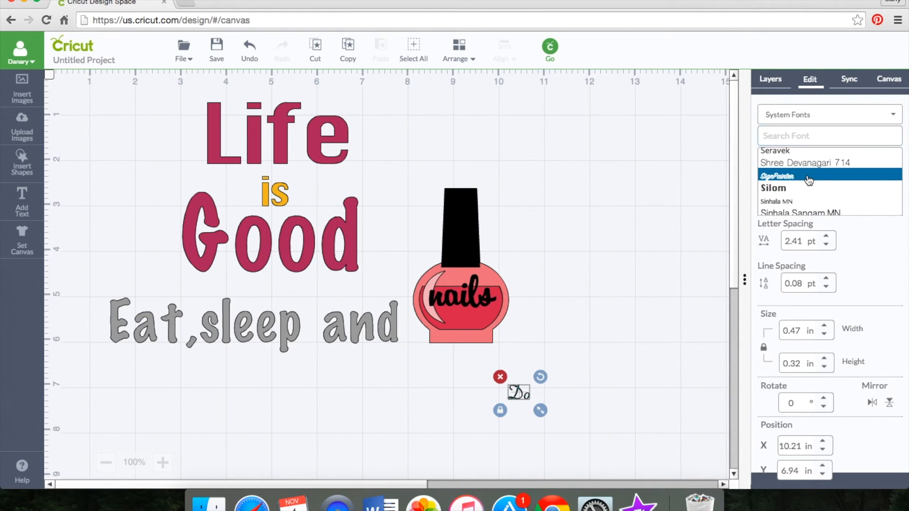
pyautogui.click(808, 174)
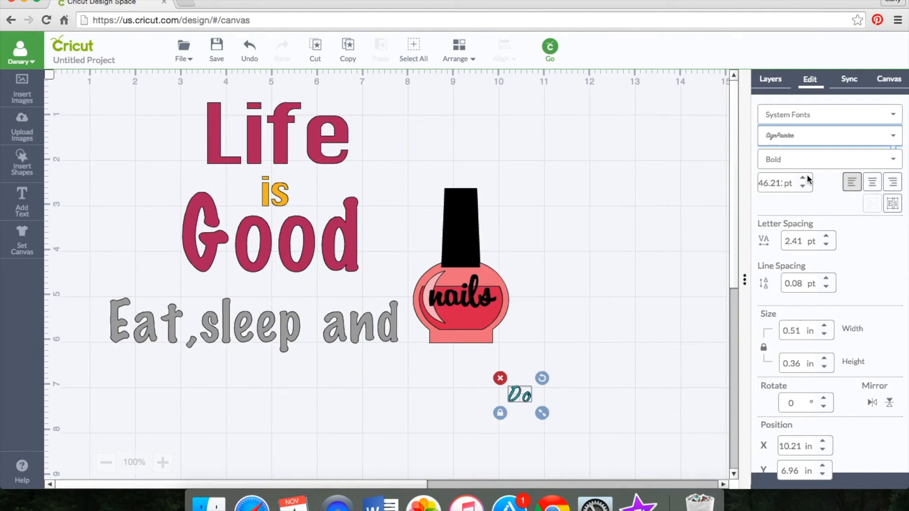
pyautogui.click(818, 137)
pyautogui.scroll(-10, 832, 200)
pyautogui.scroll(1, 832, 200)
pyautogui.scroll(-6, 832, 200)
pyautogui.scroll(3, 831, 200)
pyautogui.scroll(10, 832, 199)
pyautogui.scroll(2, 832, 199)
pyautogui.click(826, 176)
# Step: Set the "Do" text's font back to Savoye LET and enlarge the text to about 0.65 in wide
pyautogui.click(803, 138)
pyautogui.scroll(2, 803, 171)
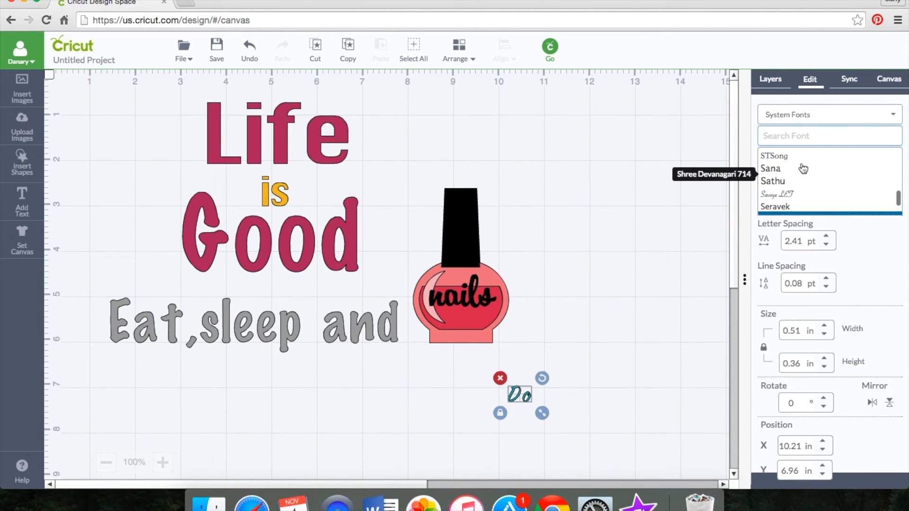
pyautogui.click(804, 191)
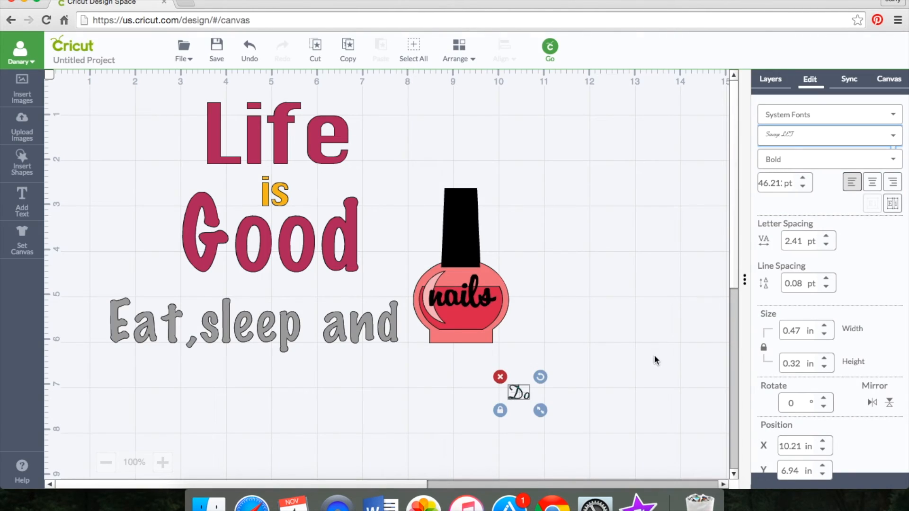
pyautogui.moveTo(542, 413); pyautogui.dragTo(550, 419)
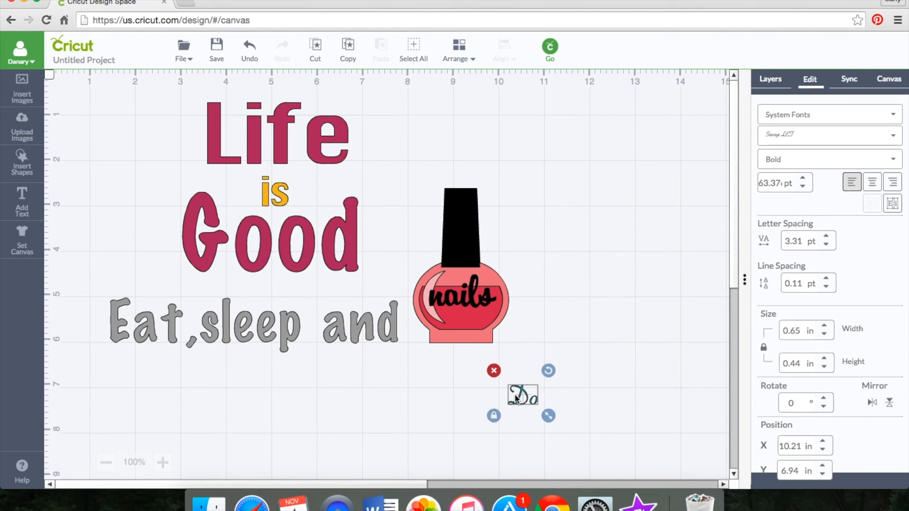
# Step: Color the "Do" text black and place it just above the word "nails" on the polish bottle
pyautogui.click(771, 79)
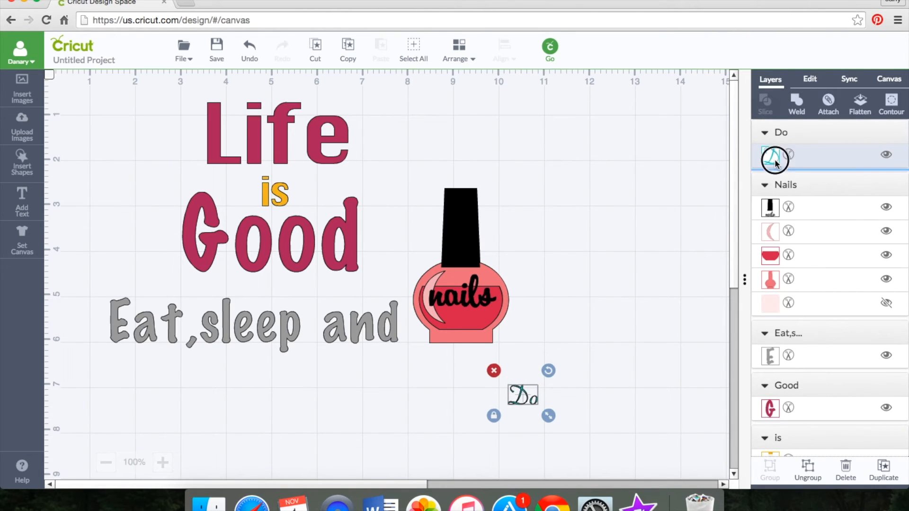
pyautogui.click(771, 155)
pyautogui.click(713, 191)
pyautogui.click(465, 357)
pyautogui.moveTo(513, 392); pyautogui.dragTo(445, 278)
pyautogui.click(526, 393)
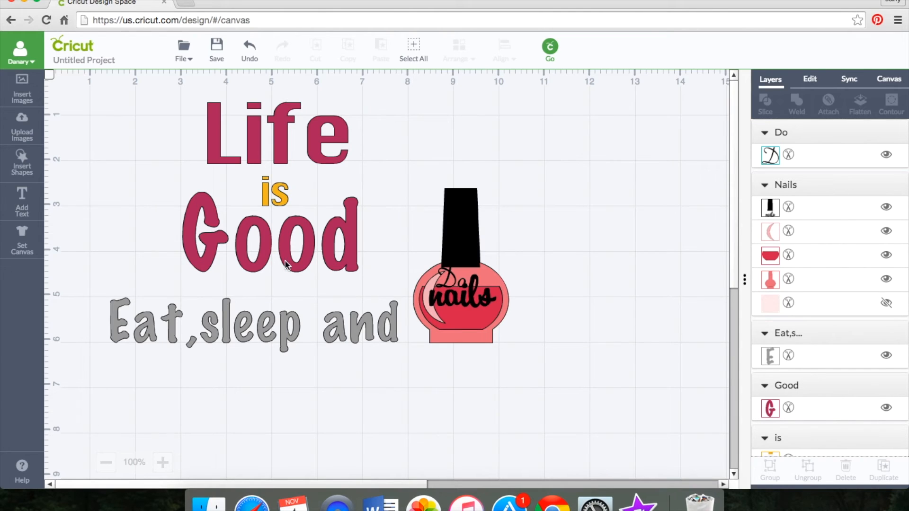
# Step: Recolor the "Eat,sleep and" text in Candycorn and nudge it slightly up and right, close to the polish bottle
pyautogui.click(265, 199)
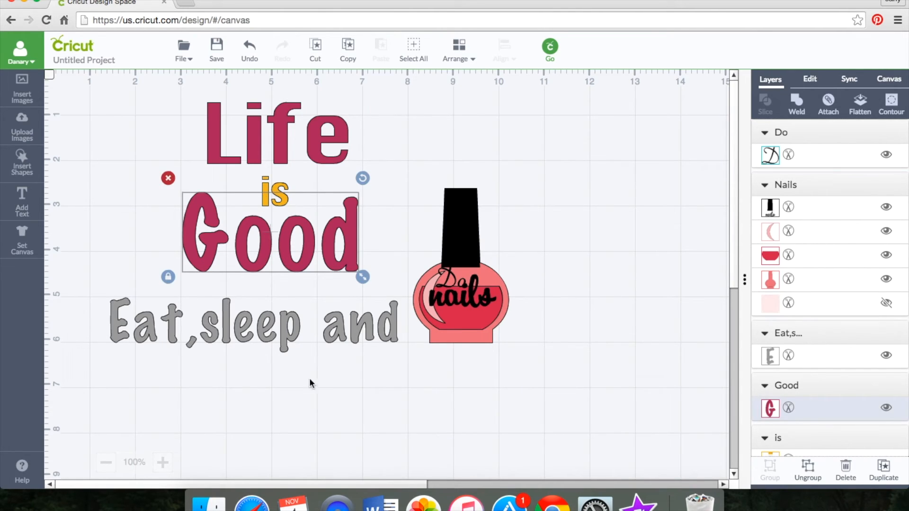
pyautogui.click(285, 347)
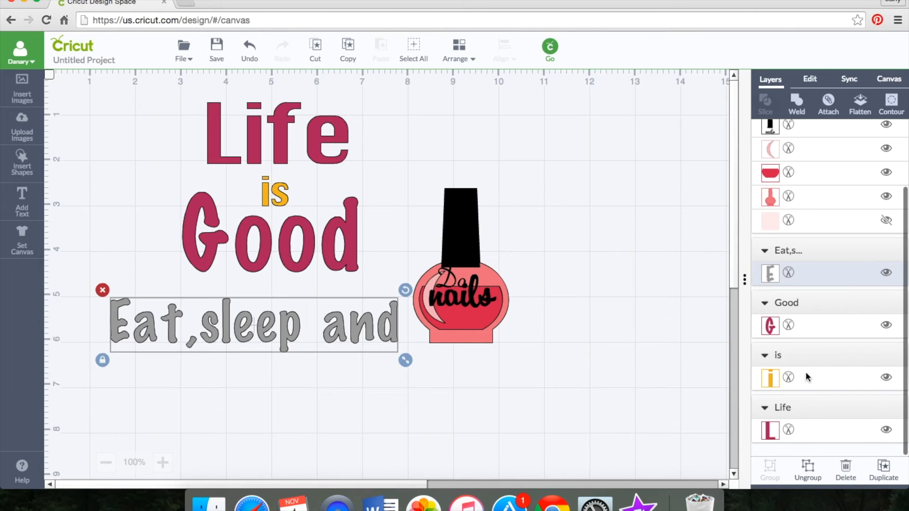
pyautogui.click(772, 280)
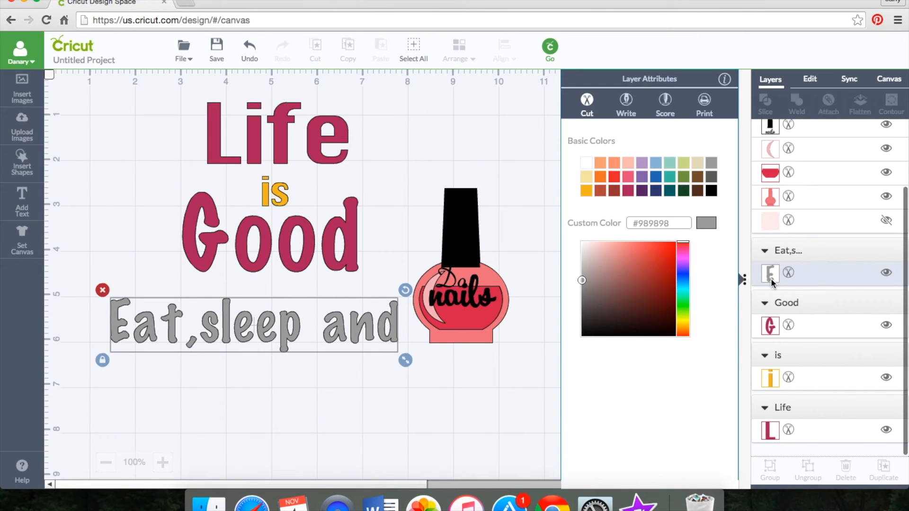
pyautogui.click(586, 190)
pyautogui.click(464, 426)
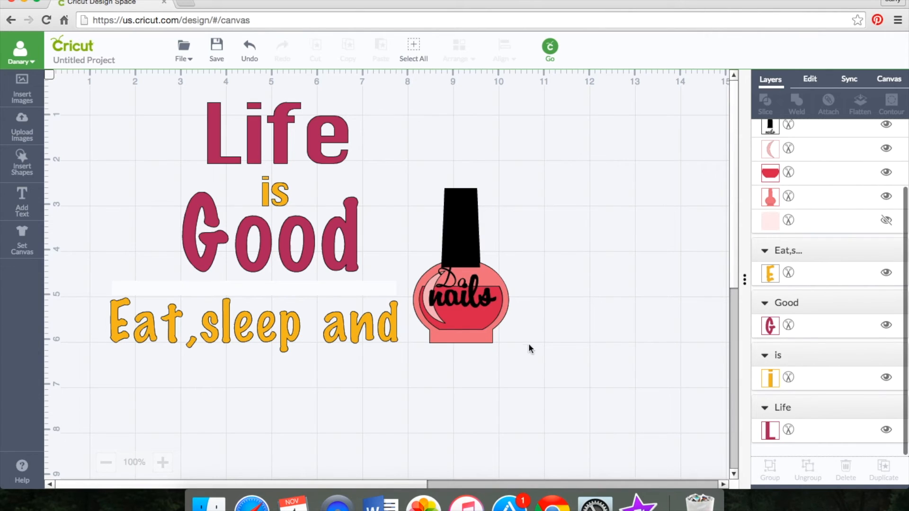
pyautogui.moveTo(340, 344)
pyautogui.mouseDown()
pyautogui.moveTo(344, 326)
pyautogui.moveTo(354, 334)
pyautogui.mouseUp()
pyautogui.click(359, 379)
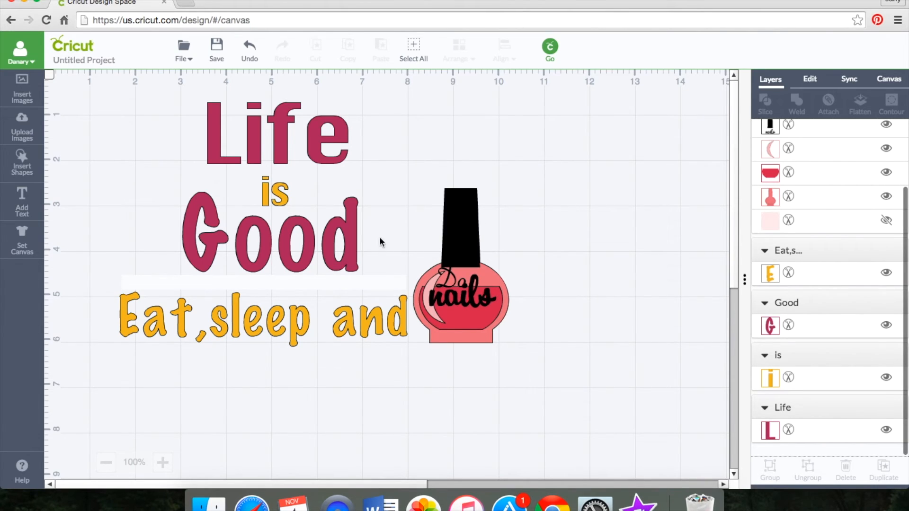
# Step: Try the "Do" text beside the bottle's cap and undo that move
pyautogui.moveTo(447, 279); pyautogui.dragTo(504, 246)
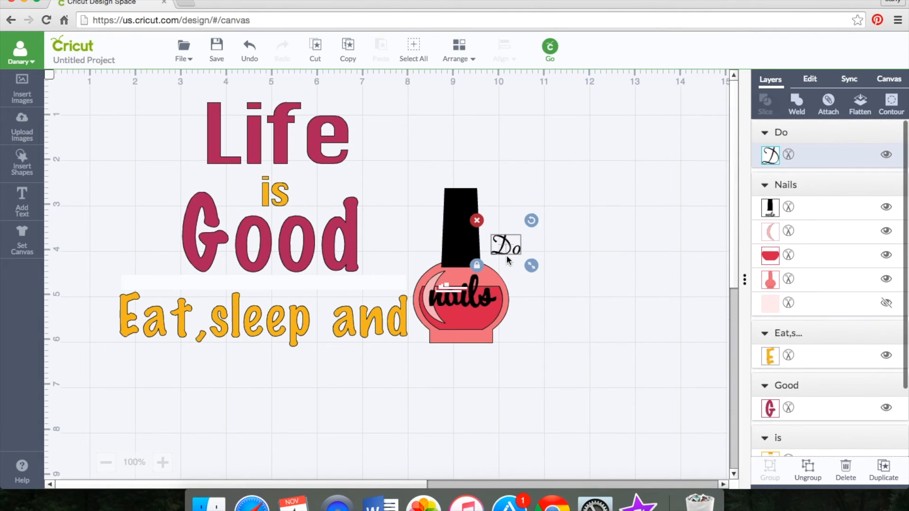
pyautogui.click(450, 352)
pyautogui.click(249, 48)
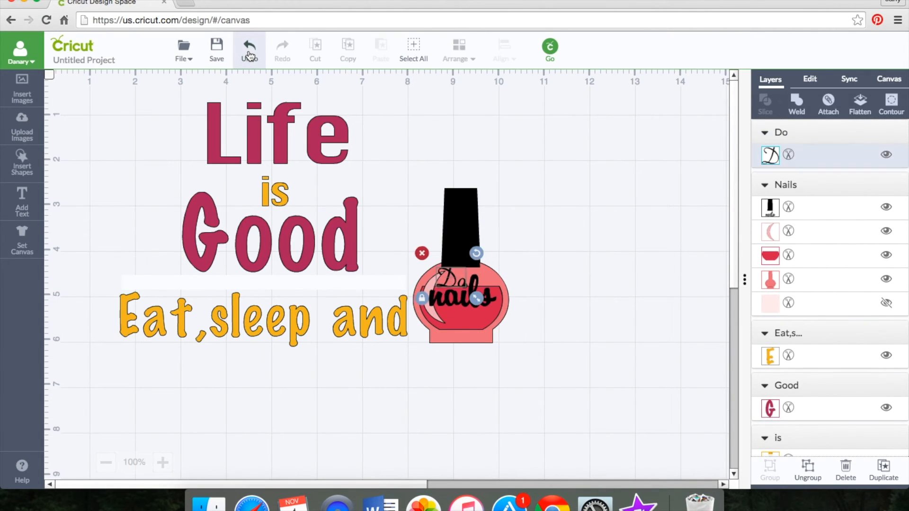
pyautogui.click(250, 56)
pyautogui.click(282, 50)
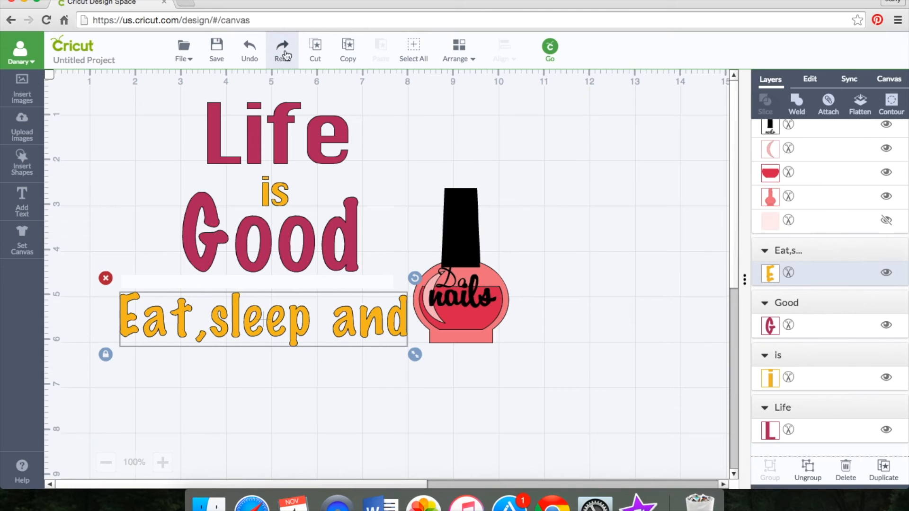
# Step: Move the "Do" text off the bottle to the empty area at its lower right
pyautogui.click(484, 422)
pyautogui.moveTo(454, 288); pyautogui.dragTo(548, 341)
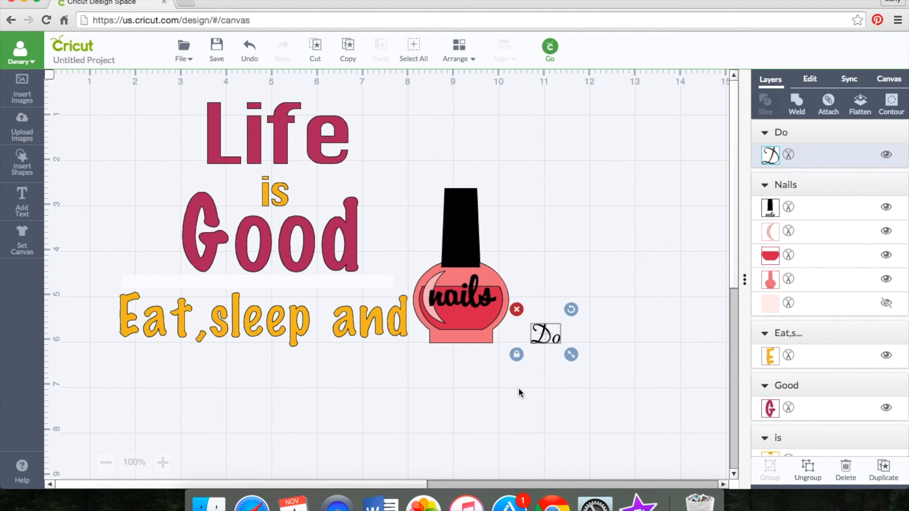
pyautogui.click(516, 392)
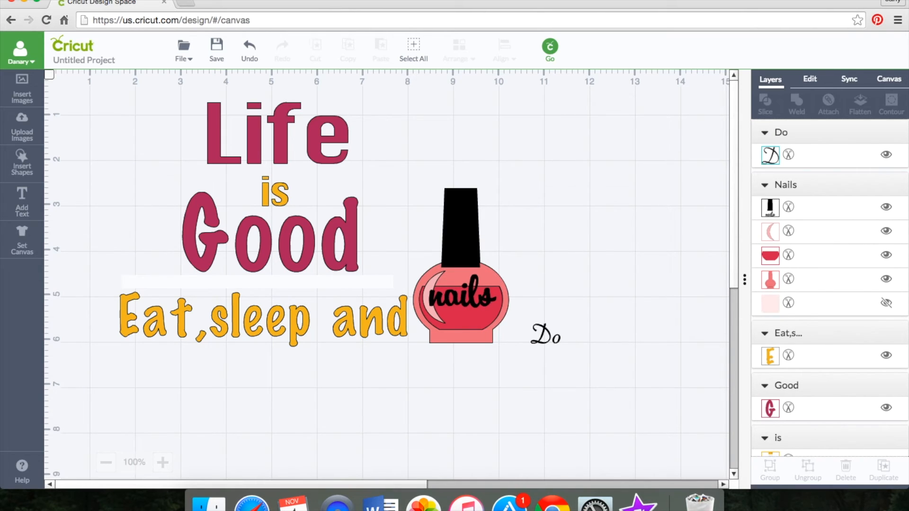
# Step: Open the saved project "nail tshirt" from the project list
pyautogui.rightClick(154, 100)
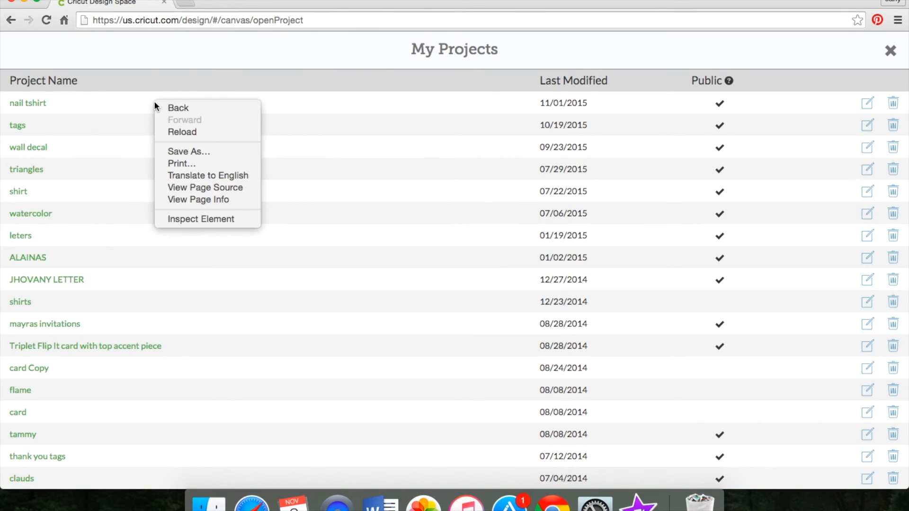
pyautogui.click(538, 101)
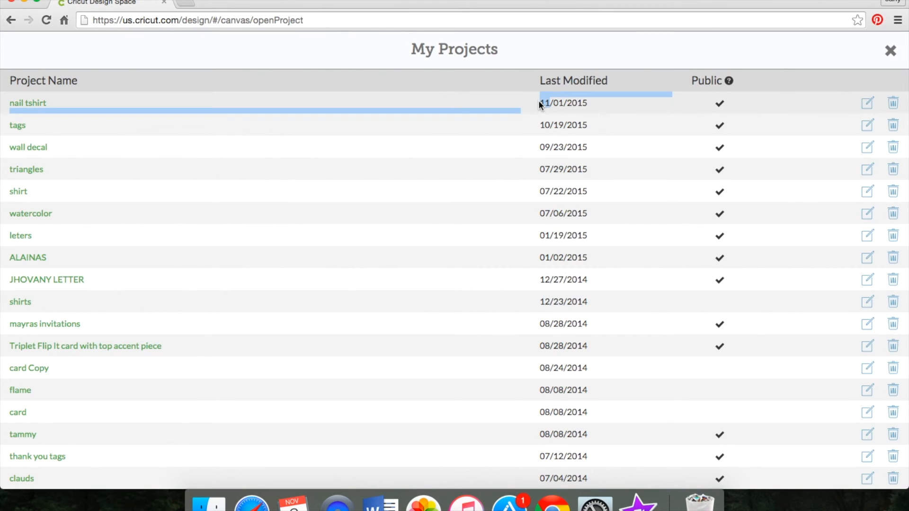
pyautogui.rightClick(39, 113)
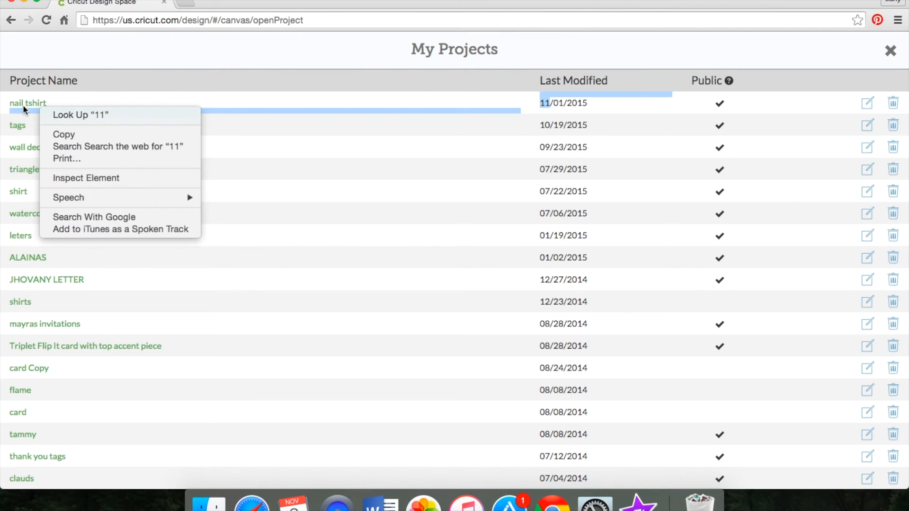
pyautogui.doubleClick(23, 105)
pyautogui.scroll(-1, 25, 109)
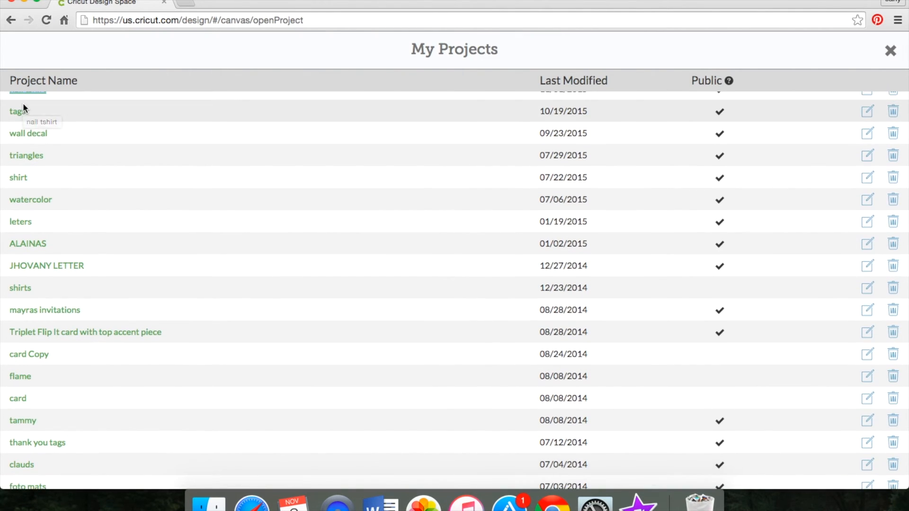
pyautogui.scroll(1, 24, 109)
pyautogui.click(29, 103)
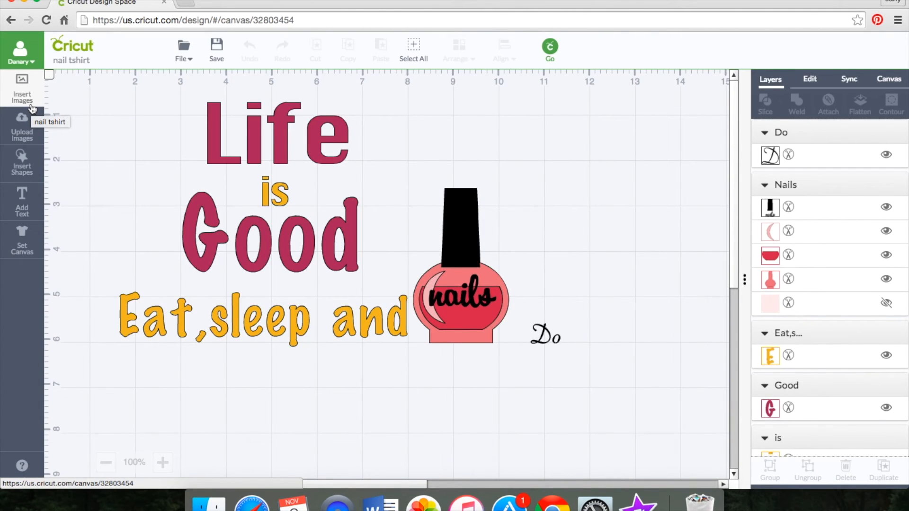
# Step: Unlock the proportions of the "Life" text and set its size to 5 in wide by 2.5 in high
pyautogui.click(273, 144)
pyautogui.moveTo(365, 175)
pyautogui.mouseDown()
pyautogui.moveTo(415, 179)
pyautogui.moveTo(371, 177)
pyautogui.mouseUp()
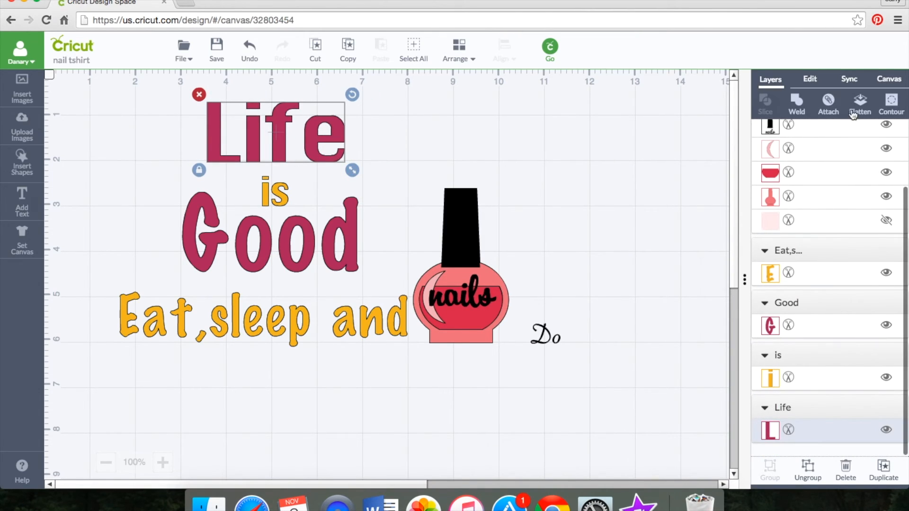
pyautogui.click(810, 79)
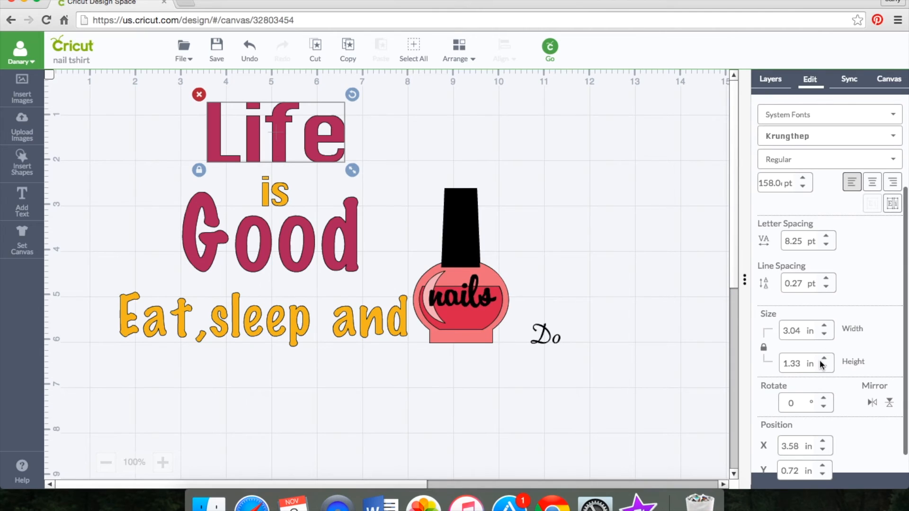
pyautogui.click(764, 349)
pyautogui.click(825, 327)
pyautogui.moveTo(785, 333); pyautogui.dragTo(806, 334)
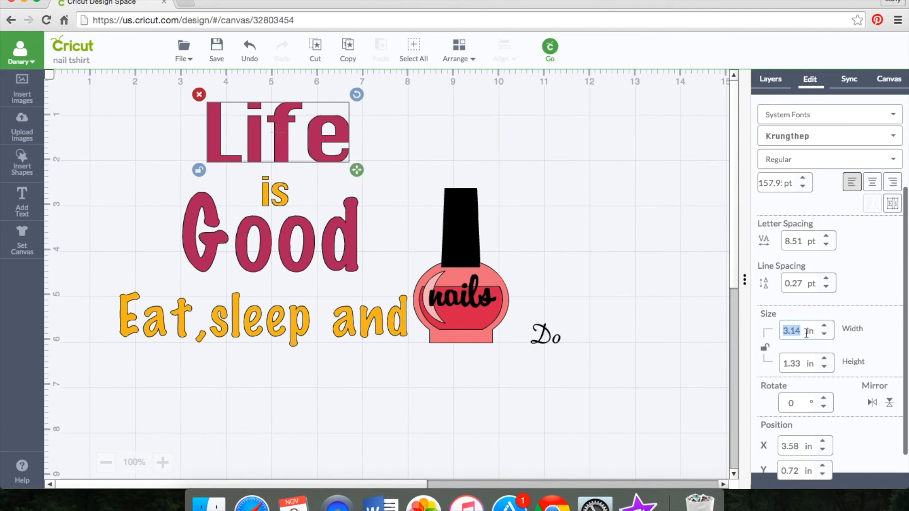
pyautogui.write('5')
pyautogui.moveTo(784, 364); pyautogui.dragTo(804, 363)
pyautogui.write('2')
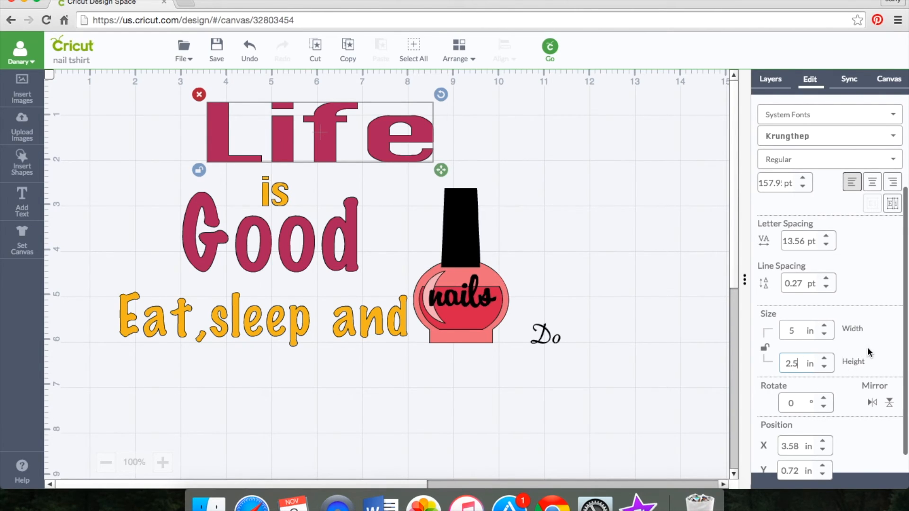
pyautogui.press('Return')
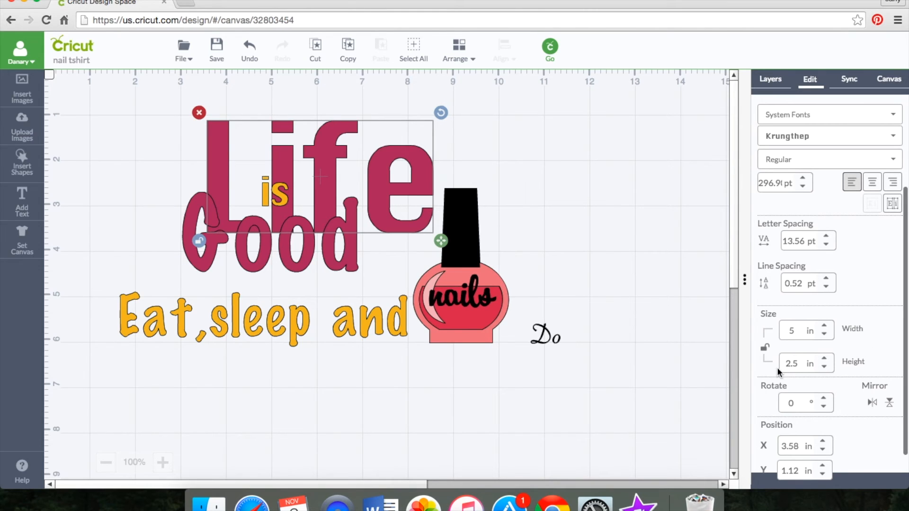
# Step: Move the "Life" text left and slightly up, and set its height to 2.0 in
pyautogui.moveTo(354, 154); pyautogui.dragTo(272, 142)
pyautogui.moveTo(793, 366); pyautogui.dragTo(802, 365)
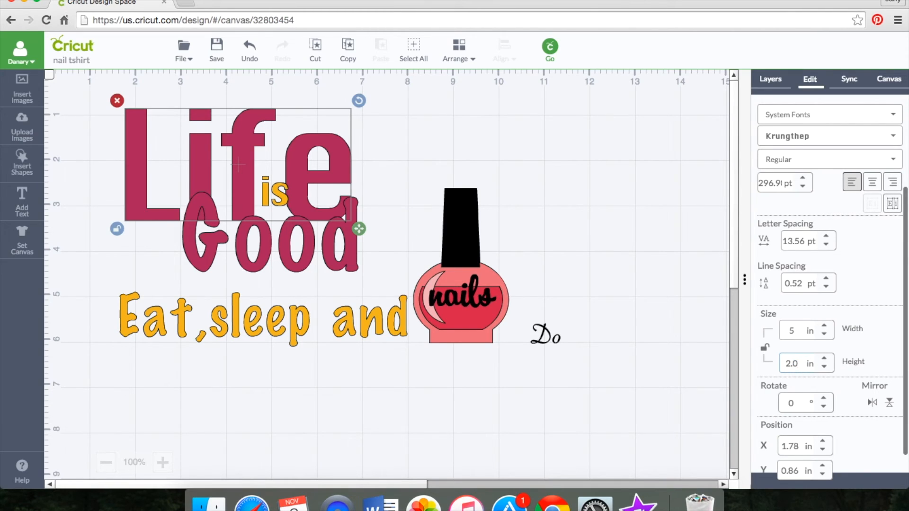
pyautogui.write('0')
pyautogui.press('Return')
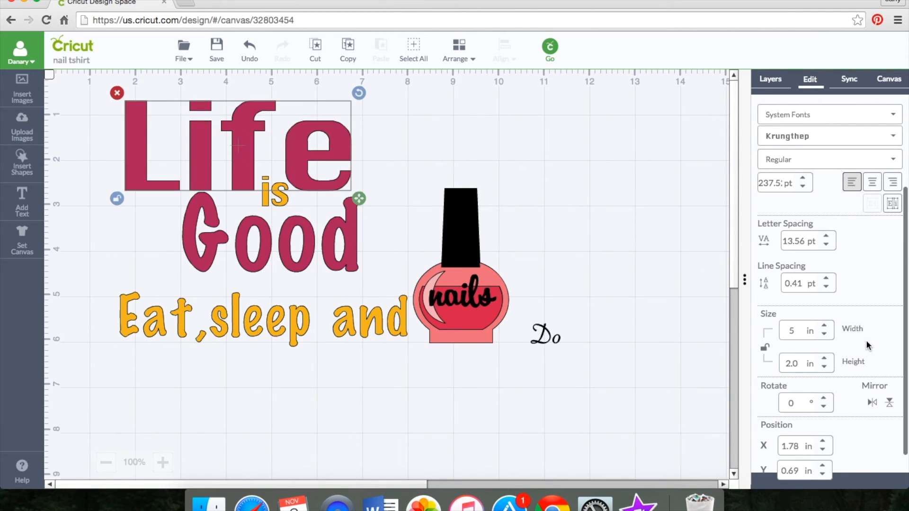
pyautogui.rightClick(299, 123)
pyautogui.click(298, 123)
pyautogui.moveTo(269, 127); pyautogui.dragTo(272, 127)
# Step: Move "Good" and "is" down and left to sit beneath "Life", enlarging "is" slightly
pyautogui.moveTo(303, 242); pyautogui.dragTo(273, 270)
pyautogui.moveTo(274, 196); pyautogui.dragTo(236, 225)
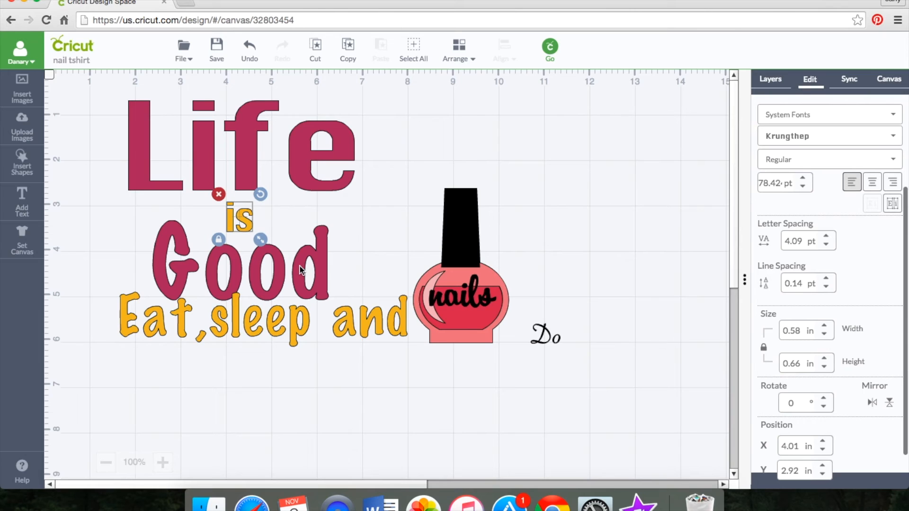
pyautogui.moveTo(265, 245); pyautogui.dragTo(273, 253)
# Step: Lower the "Eat,sleep and" line to make room, and enlarge "Good" to about 4.5 in wide, placed lower beneath "is"
pyautogui.click(278, 330)
pyautogui.moveTo(278, 330); pyautogui.dragTo(267, 408)
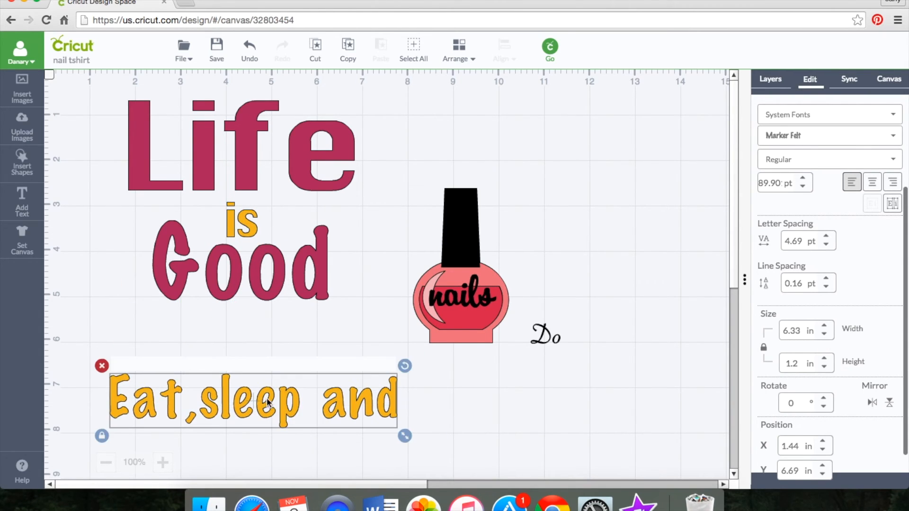
pyautogui.click(278, 275)
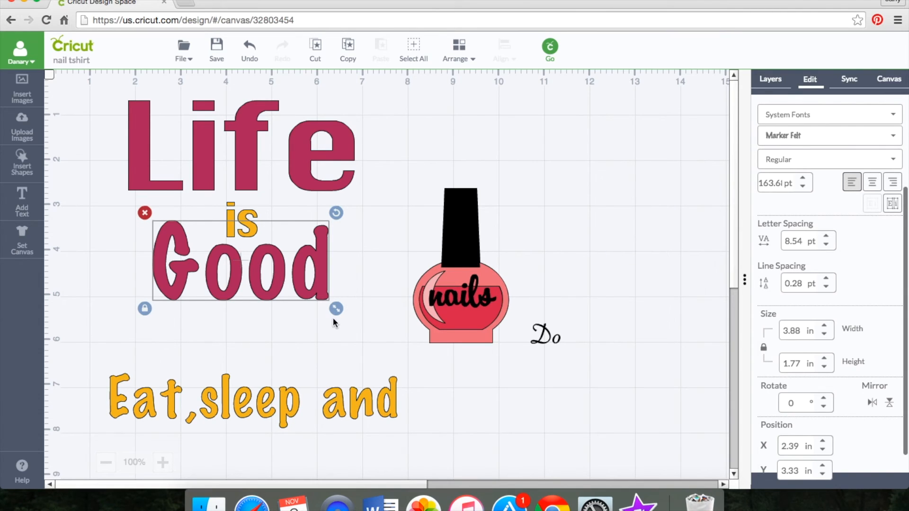
pyautogui.moveTo(337, 310); pyautogui.dragTo(366, 326)
pyautogui.moveTo(290, 276); pyautogui.dragTo(266, 315)
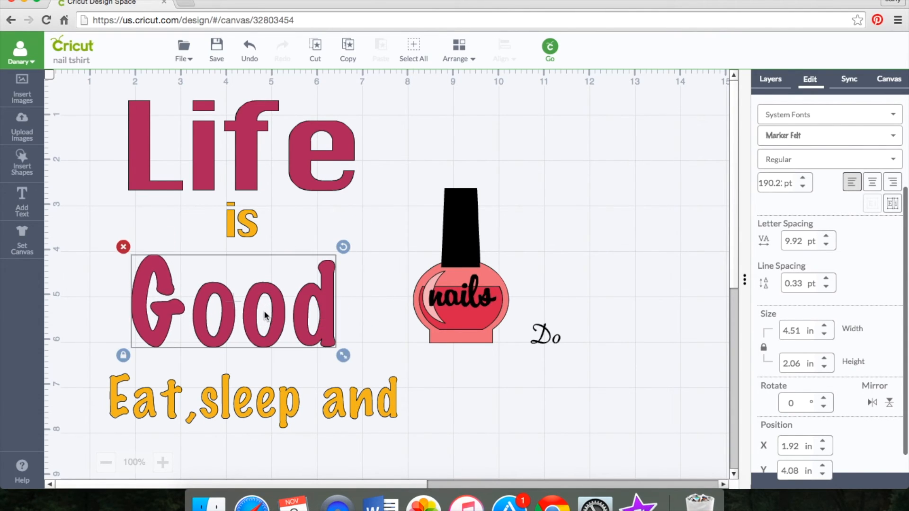
# Step: Enlarge the "Eat,sleep and" text proportionally to about 7.6 in wide
pyautogui.click(339, 400)
pyautogui.moveTo(407, 432); pyautogui.dragTo(465, 447)
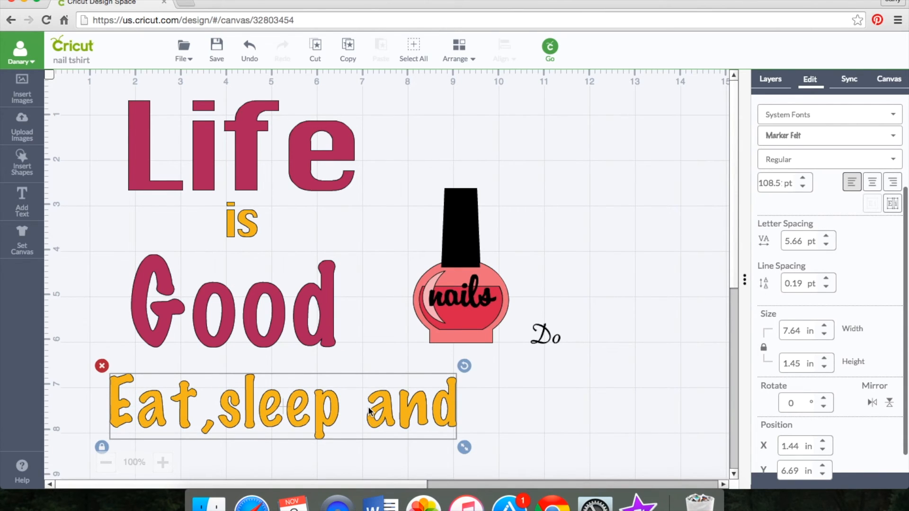
# Step: Move the "Eat,sleep and" line up and left, lower the nail polish image, and raise "Good" to sit just beneath "is"
pyautogui.moveTo(325, 417); pyautogui.dragTo(296, 402)
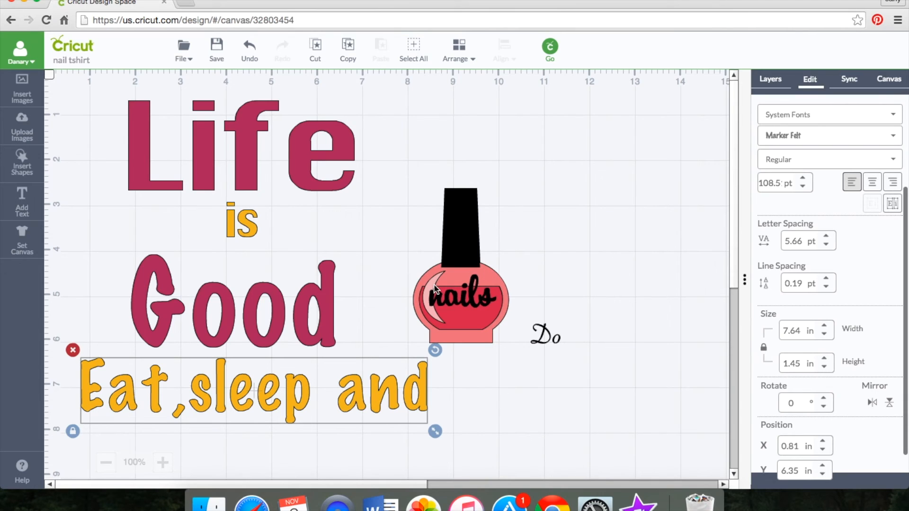
pyautogui.moveTo(446, 306); pyautogui.dragTo(479, 380)
pyautogui.moveTo(295, 332); pyautogui.dragTo(299, 304)
# Step: Shrink the "Eat,sleep and" text proportionally to about 7.1 in wide and move it up close beneath "Good"
pyautogui.click(344, 397)
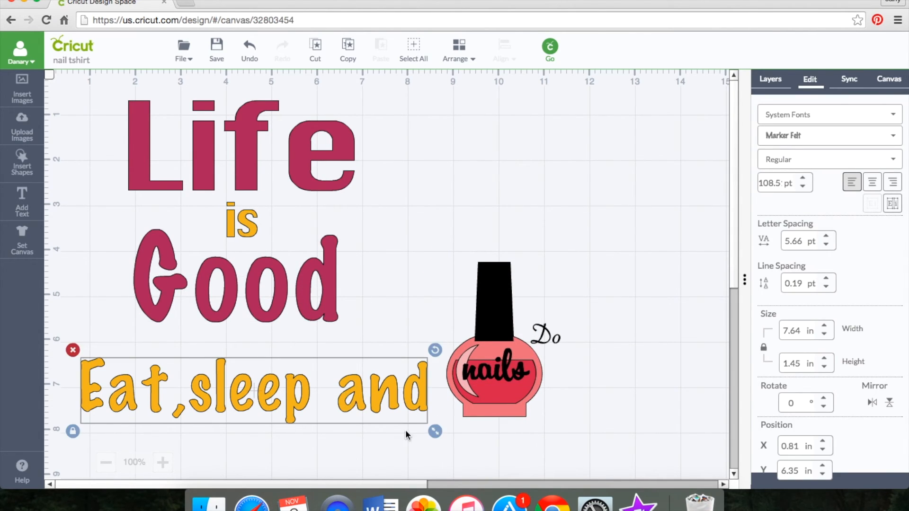
pyautogui.moveTo(433, 432); pyautogui.dragTo(409, 428)
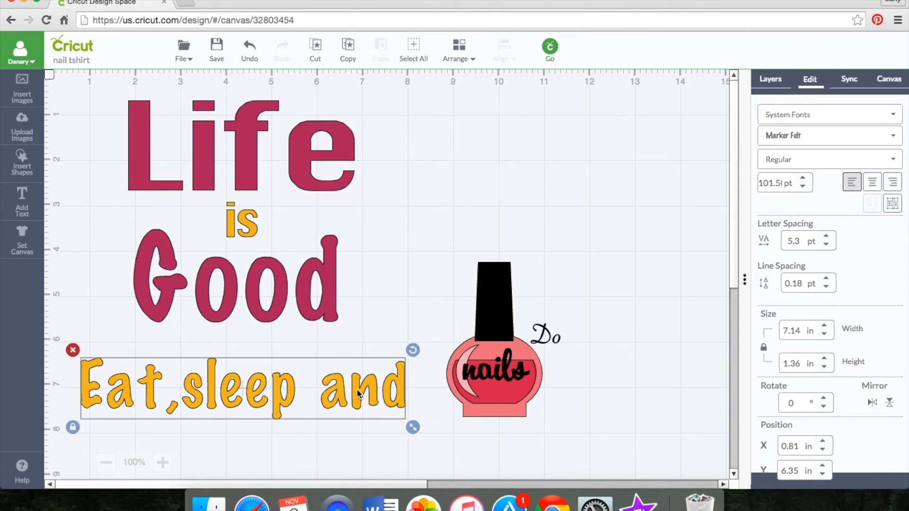
pyautogui.moveTo(362, 377); pyautogui.dragTo(355, 361)
# Step: Enlarge the nail polish image to about 2.6 in wide by 4.2 in high and place it directly right of the words
pyautogui.moveTo(484, 368); pyautogui.dragTo(449, 351)
pyautogui.moveTo(516, 409); pyautogui.dragTo(538, 440)
pyautogui.moveTo(537, 420); pyautogui.dragTo(438, 259)
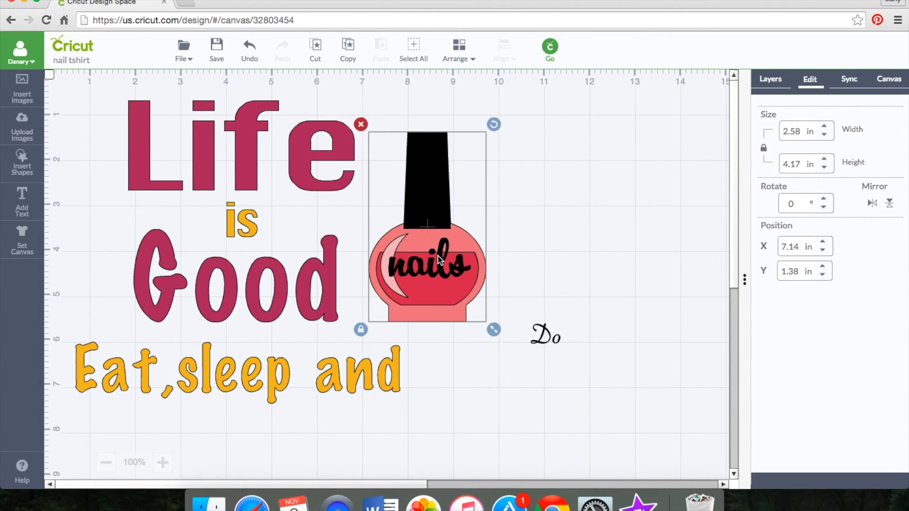
pyautogui.click(497, 419)
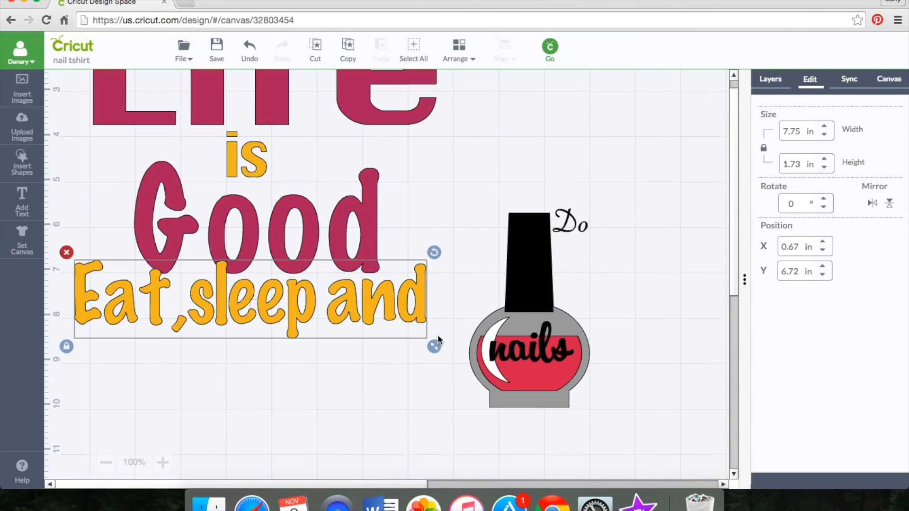
pyautogui.moveTo(436, 345)
pyautogui.mouseDown()
pyautogui.moveTo(446, 361)
pyautogui.moveTo(448, 353)
pyautogui.mouseUp()
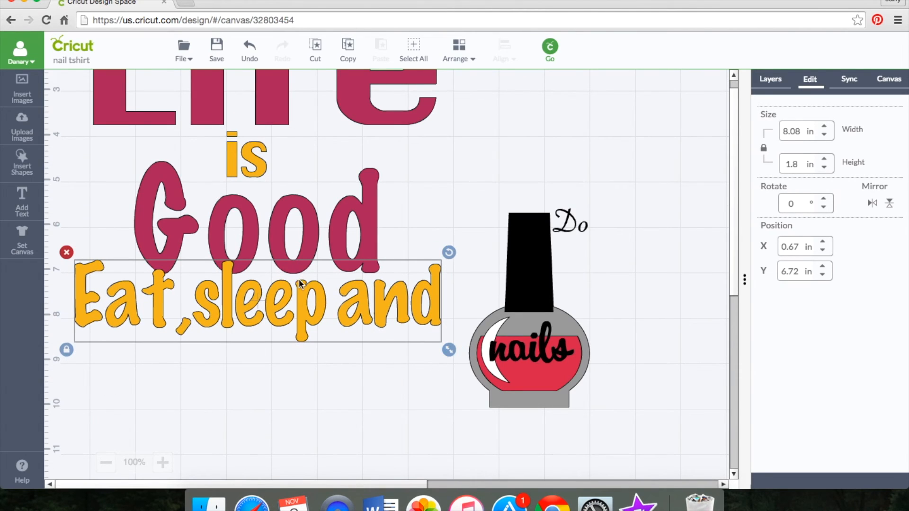
# Step: Move "Eat,sleep and" down clear of "Good", and enlarge the nail polish to about 3.2 in wide by 5.2 in high beside the text
pyautogui.moveTo(305, 311); pyautogui.dragTo(291, 339)
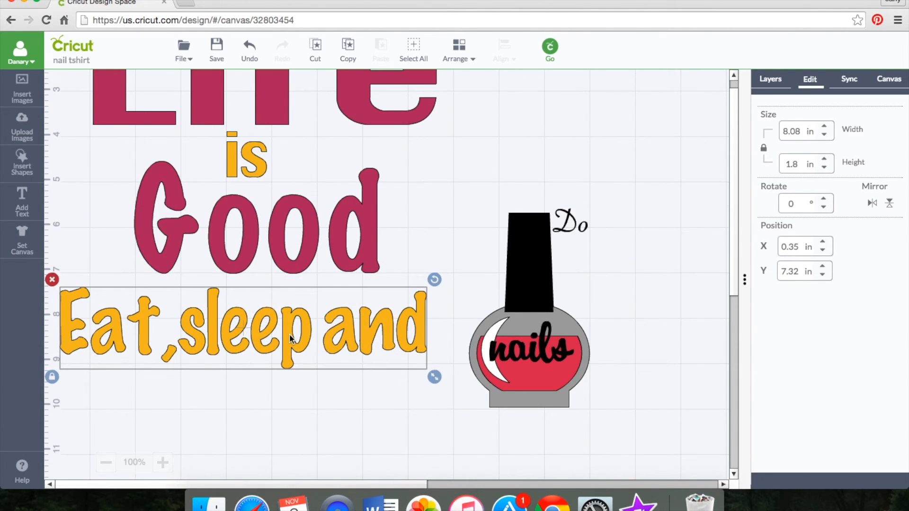
pyautogui.moveTo(523, 298); pyautogui.dragTo(476, 173)
pyautogui.moveTo(548, 286); pyautogui.dragTo(577, 320)
pyautogui.moveTo(523, 269); pyautogui.dragTo(540, 298)
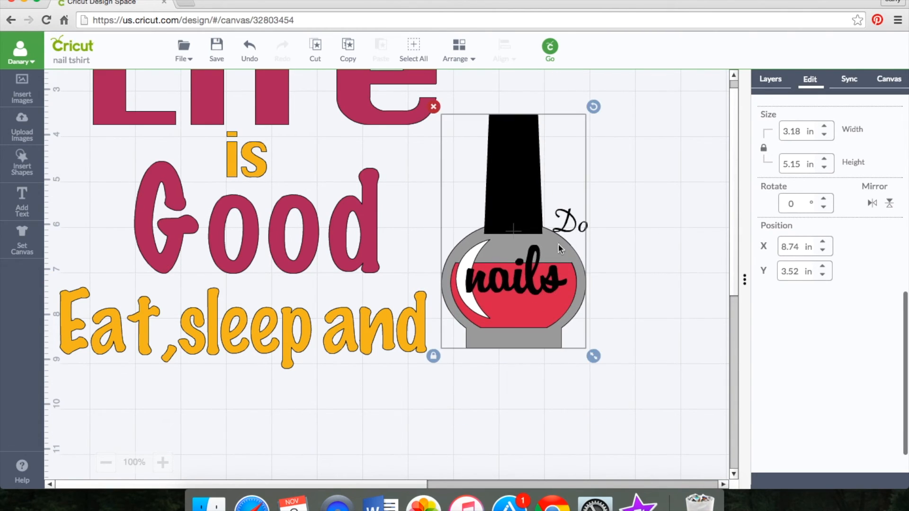
# Step: Place the "Do" text on the bottle, just above the word "nails"
pyautogui.moveTo(570, 230); pyautogui.dragTo(499, 257)
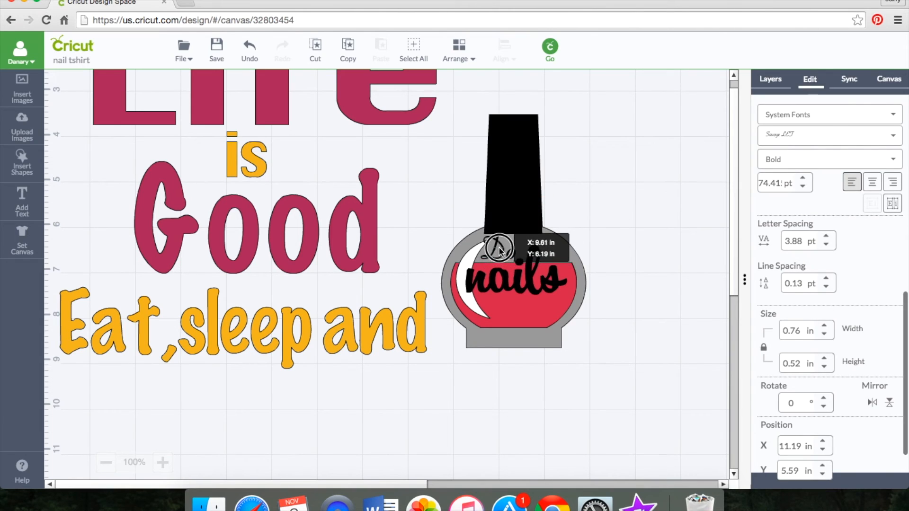
pyautogui.click(652, 239)
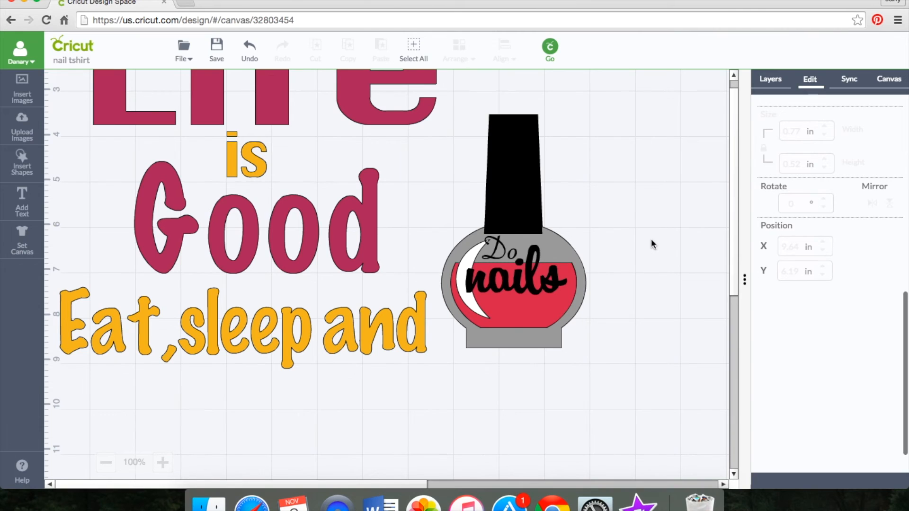
pyautogui.scroll(-2, 652, 238)
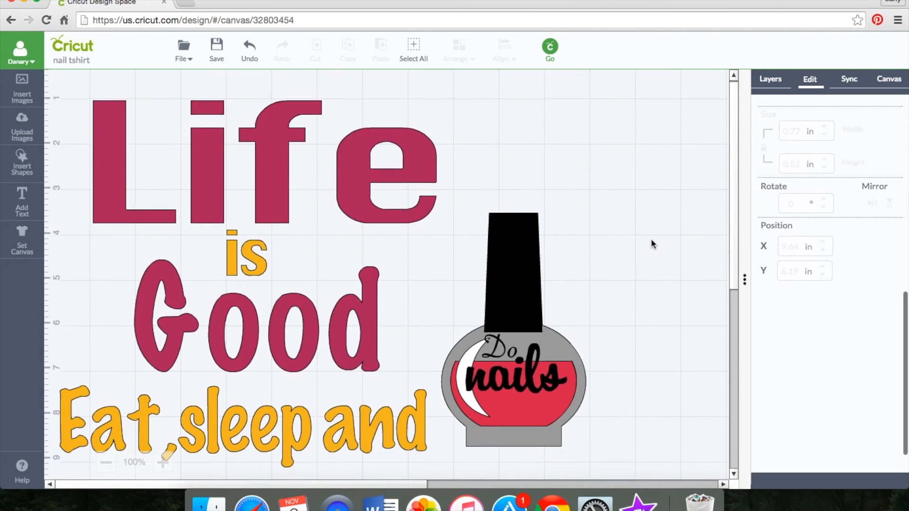
# Step: Attach the letters of the "Eat,sleep and" line so they keep their arrangement when cut
pyautogui.click(333, 162)
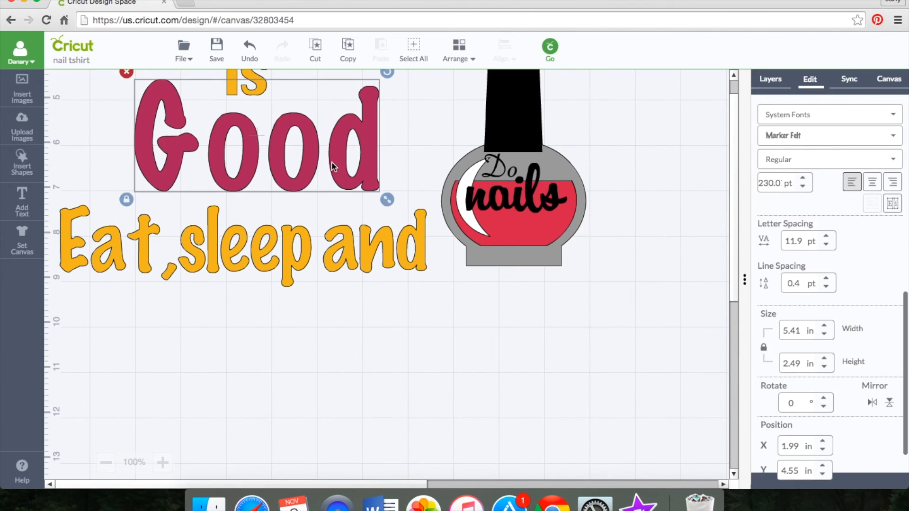
pyautogui.rightClick(332, 161)
pyautogui.click(298, 246)
pyautogui.click(298, 245)
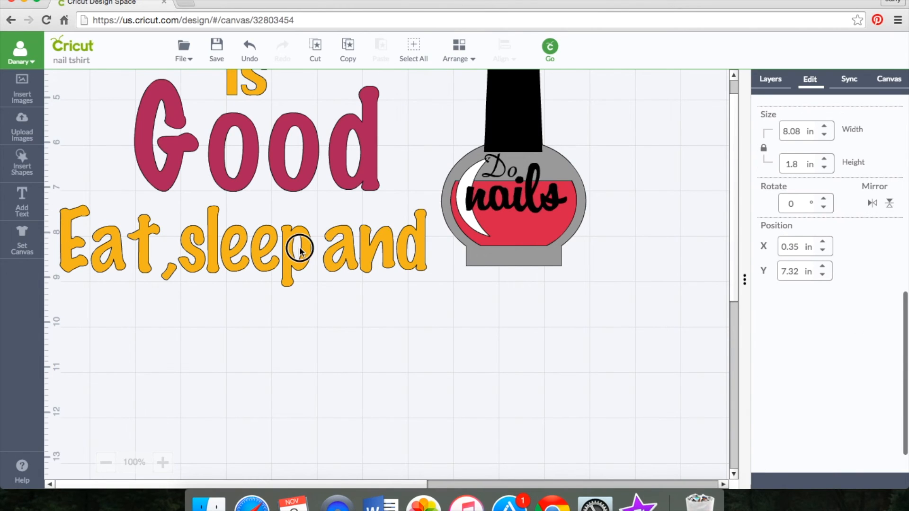
pyautogui.rightClick(298, 246)
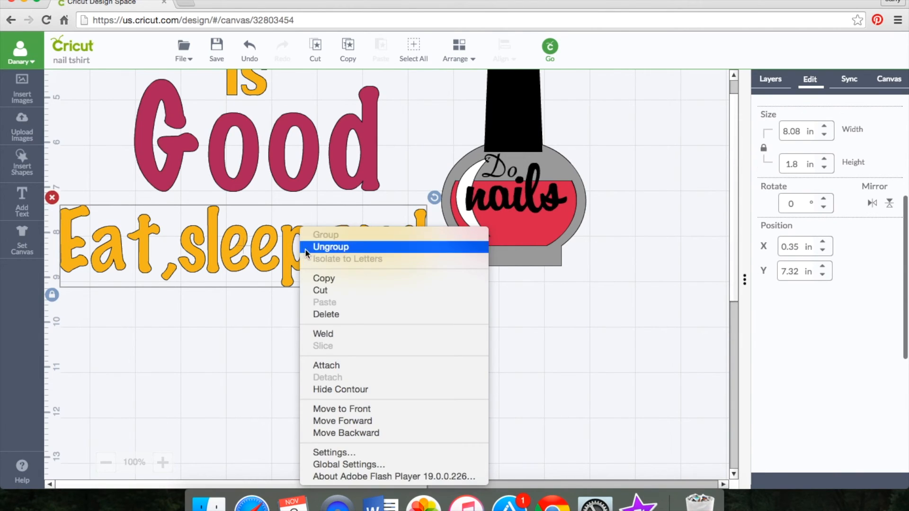
pyautogui.click(331, 365)
pyautogui.scroll(5, 317, 293)
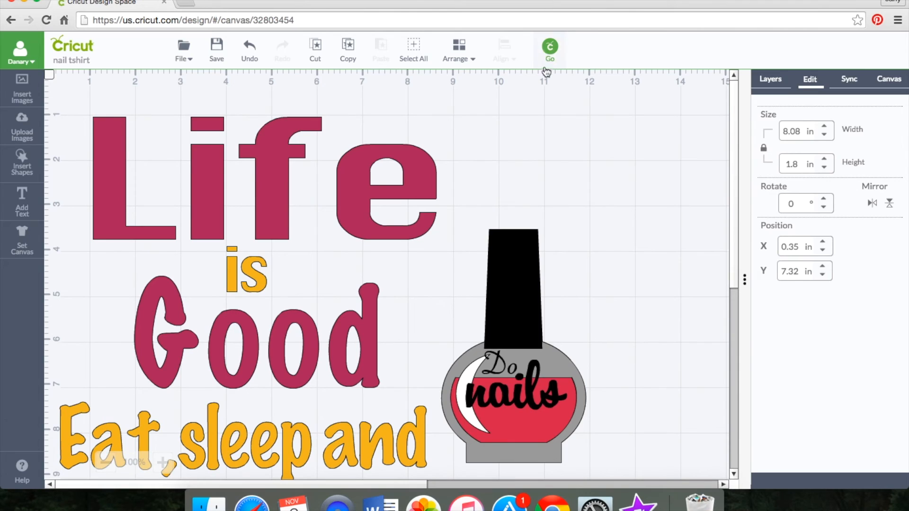
# Step: Send the design to the cut mat preview and mirror the magenta "Life" and "Good" mat for iron-on
pyautogui.click(549, 50)
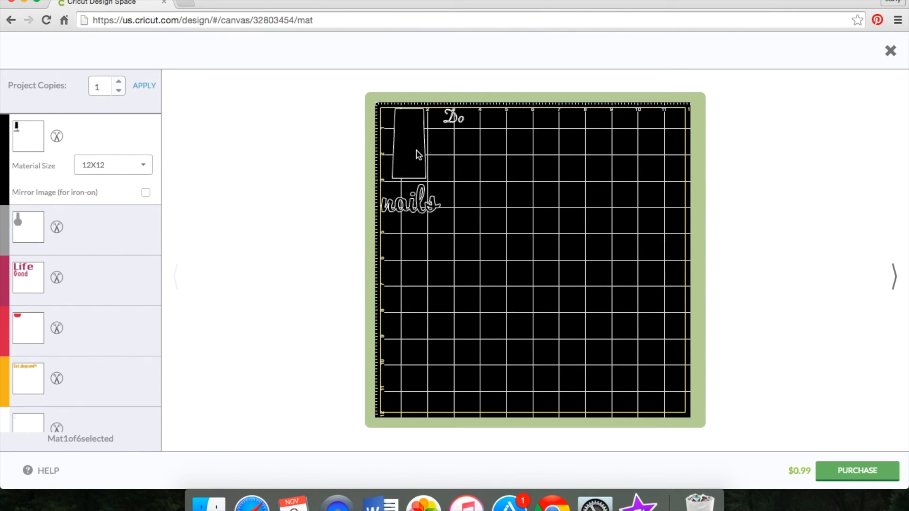
pyautogui.click(73, 287)
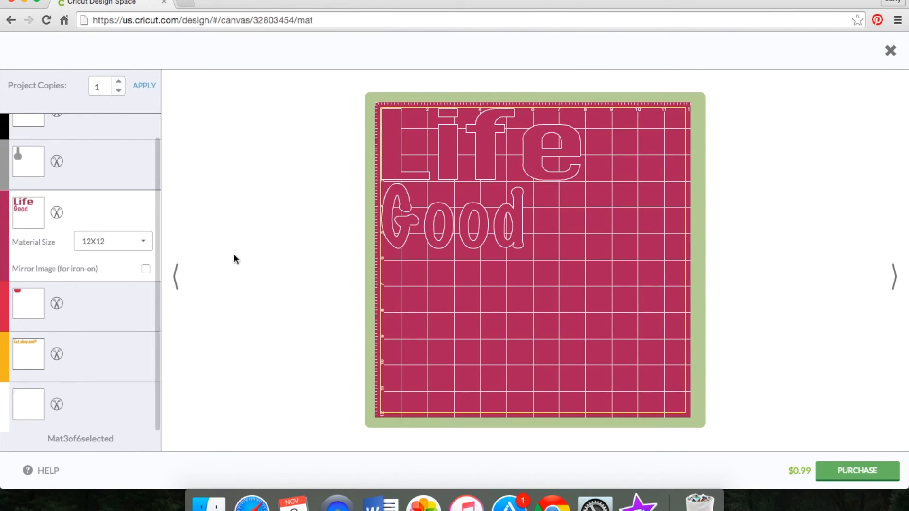
pyautogui.click(146, 270)
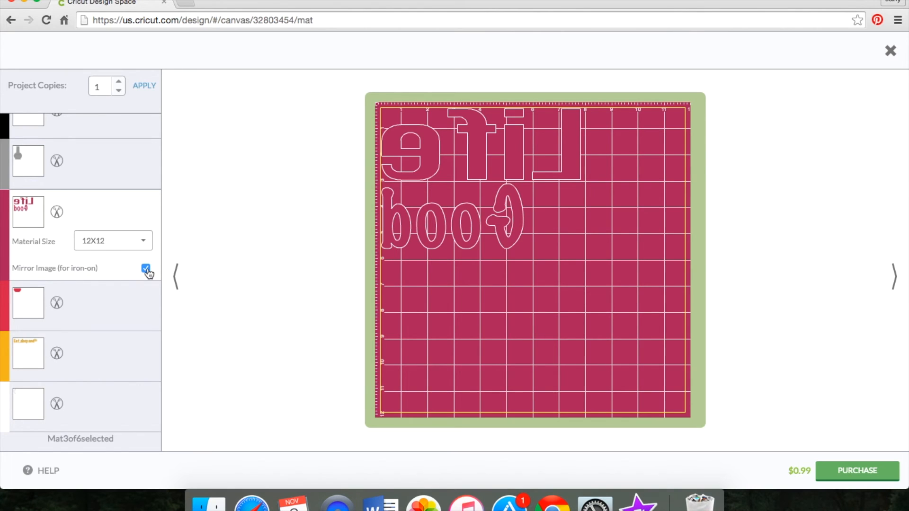
# Step: Mirror the orange "is" and "Eat,sleep and" mat and the white crescent mat for iron-on
pyautogui.click(28, 357)
pyautogui.click(147, 370)
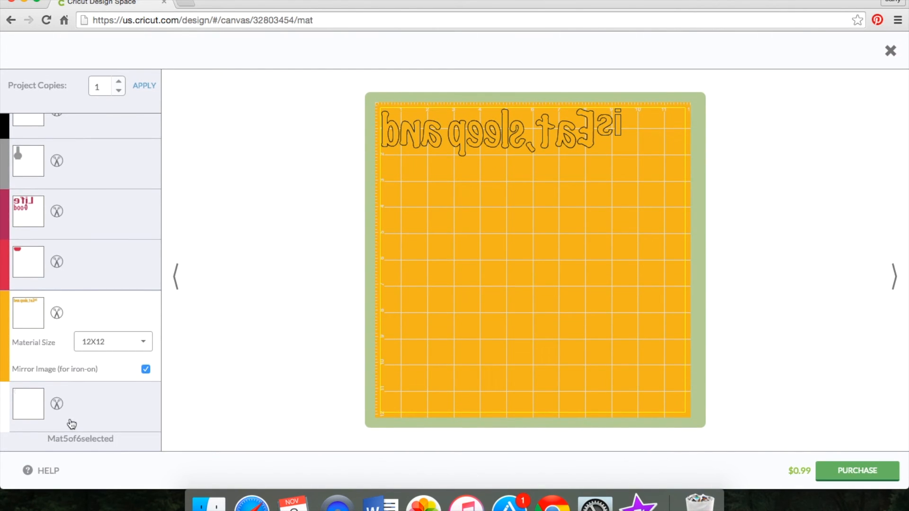
pyautogui.click(36, 411)
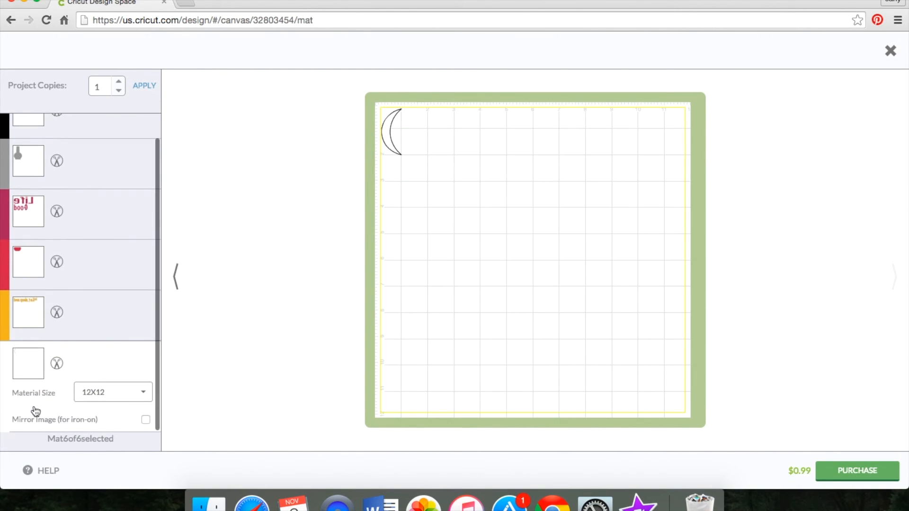
pyautogui.click(146, 421)
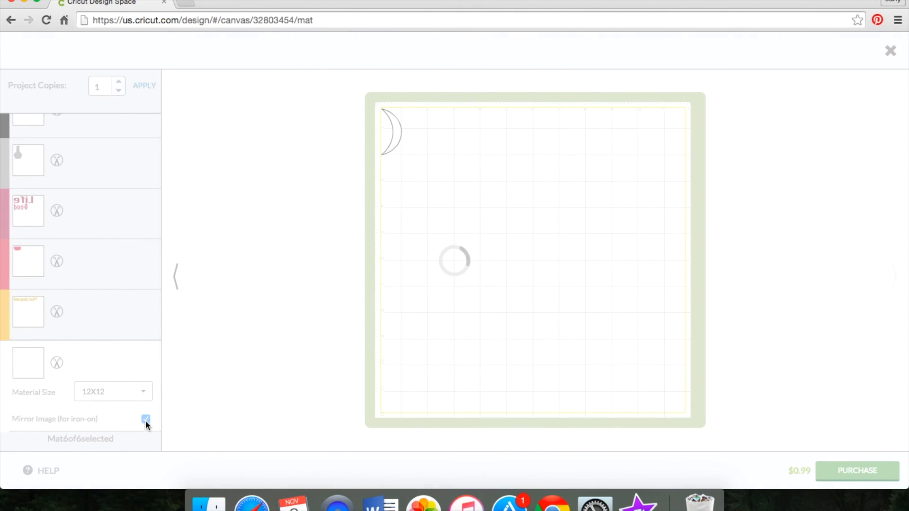
# Step: Mirror the grey bottle mat and the black "Do" and "nails" mat for iron-on
pyautogui.click(77, 188)
pyautogui.click(145, 221)
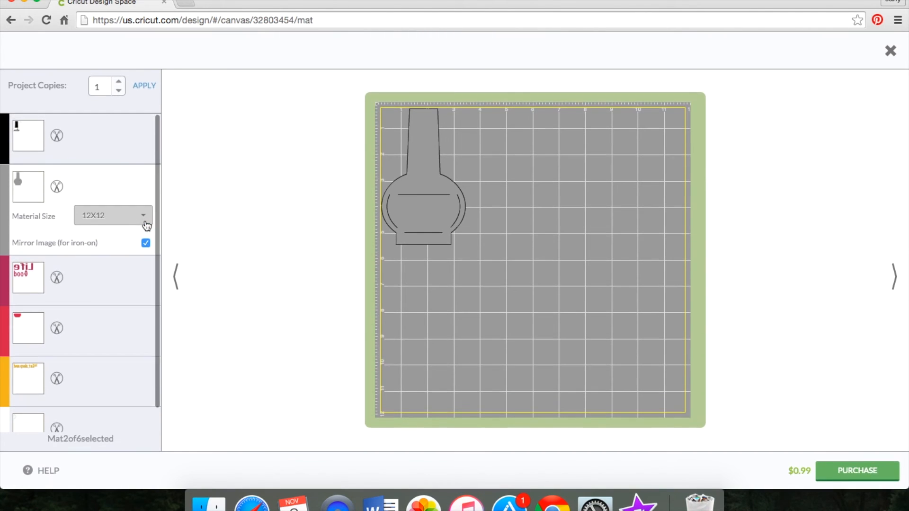
pyautogui.click(104, 138)
pyautogui.click(146, 193)
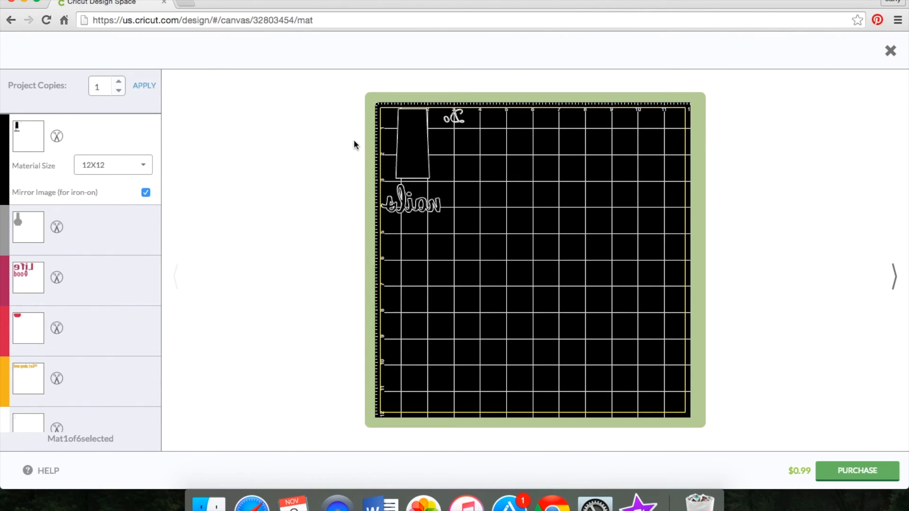
# Step: Proceed to purchase the Nails image and activate the password field for authorizing the purchase
pyautogui.click(872, 473)
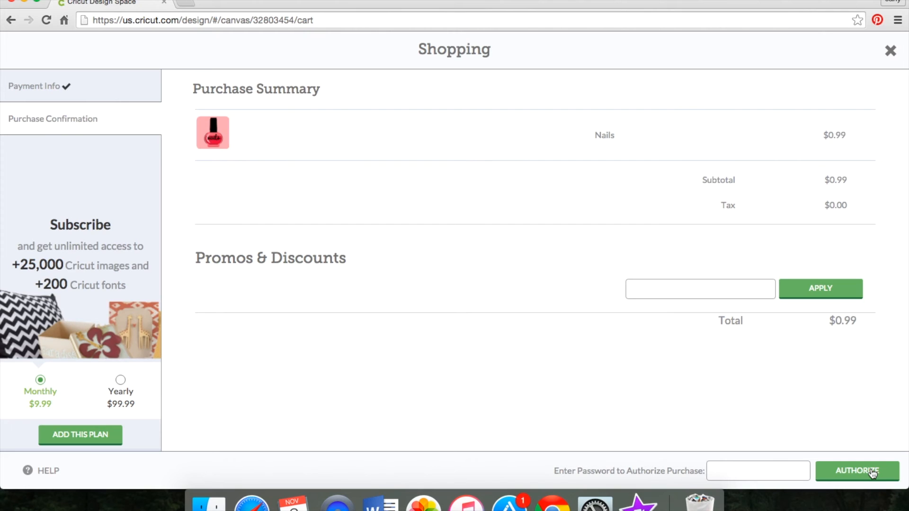
pyautogui.click(799, 475)
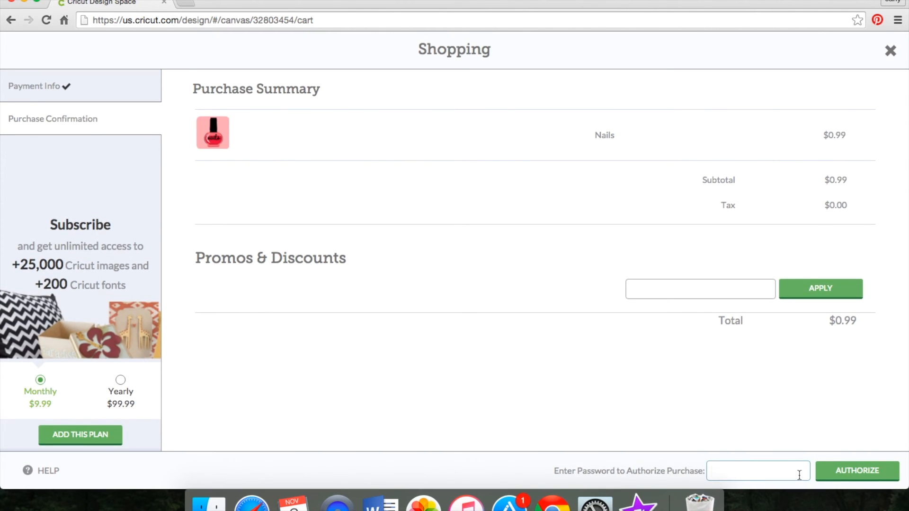